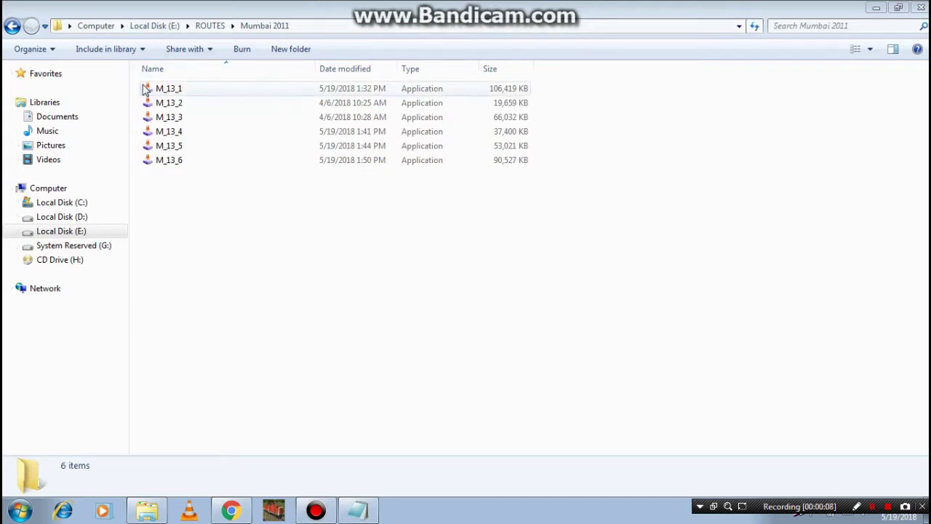
{"action": "left_click_drag", "start_coordinate": [134, 85], "coordinate": [182, 220]}
{"action": "left_click", "coordinate": [186, 211]}
{"action": "right_click", "coordinate": [187, 210]}
{"action": "left_click", "coordinate": [210, 260]}
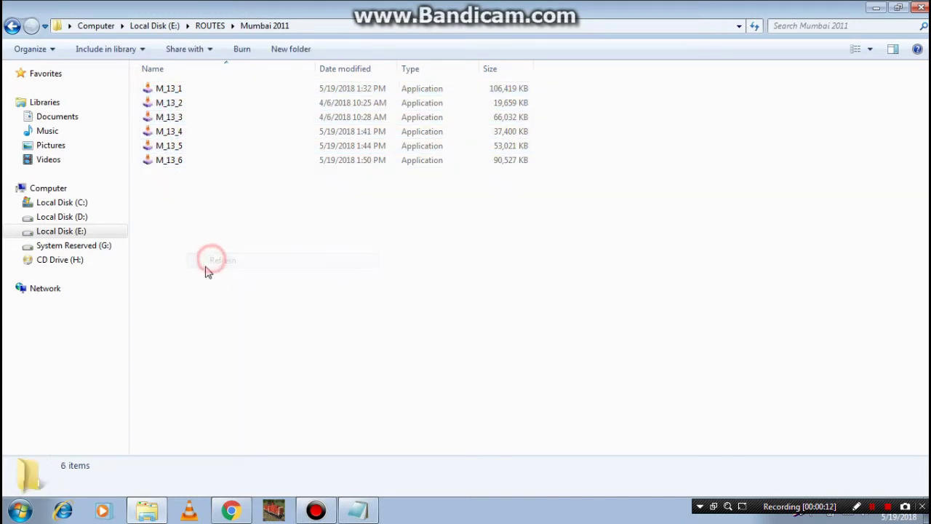
Switch to Chrome, search for ir-msts.in and open the IR-MSTS Home site
{"action": "mouse_move", "coordinate": [230, 509]}
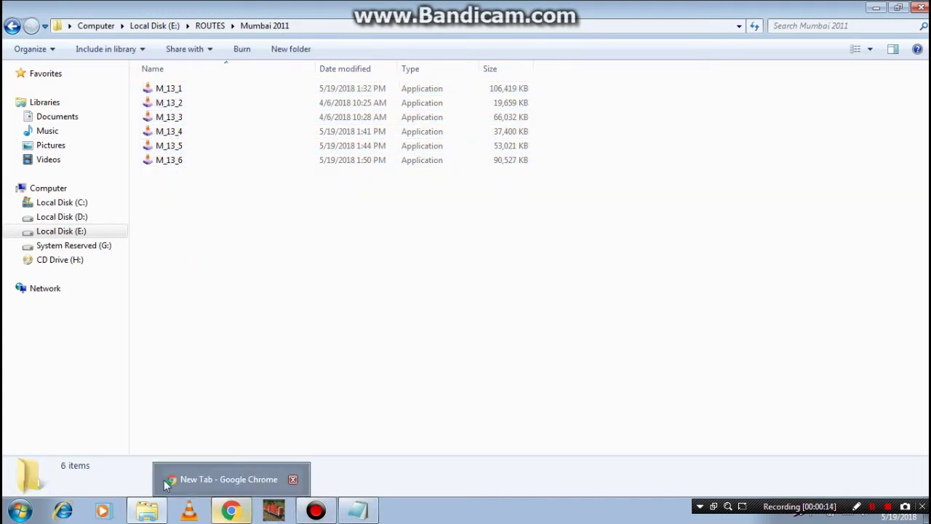
{"action": "left_click", "coordinate": [166, 485]}
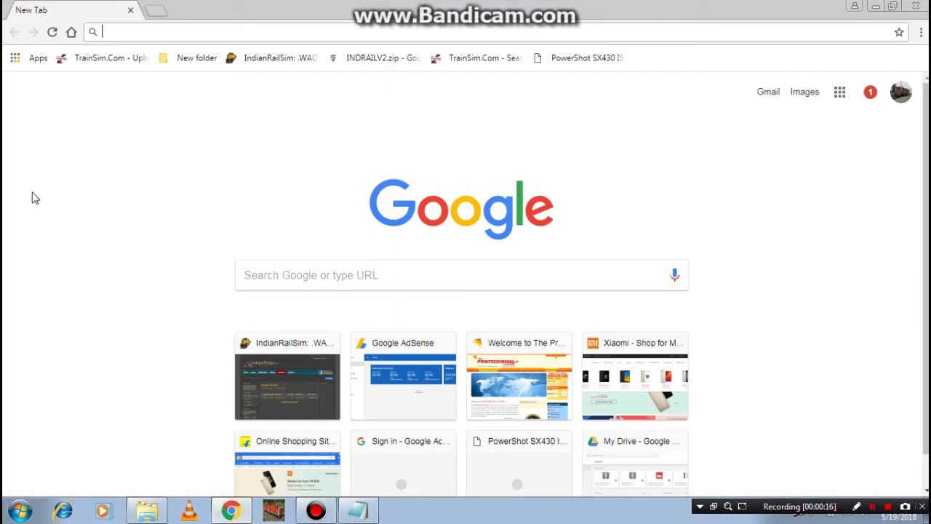
{"action": "type", "text": "i"}
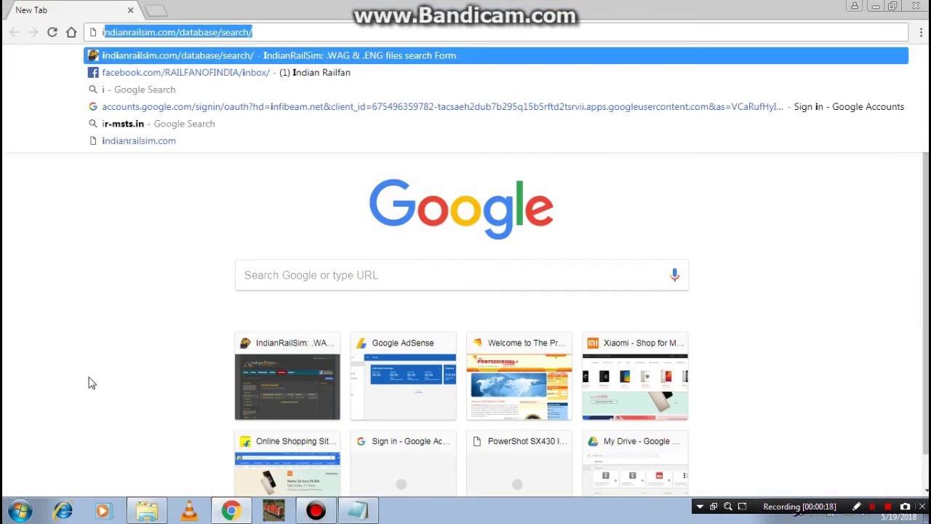
{"action": "type", "text": "rmst"}
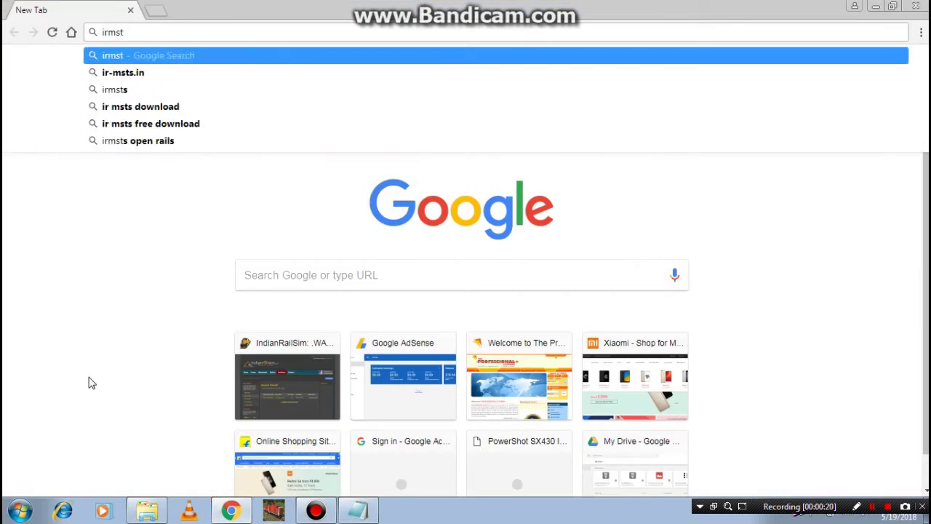
{"action": "left_click", "coordinate": [195, 73]}
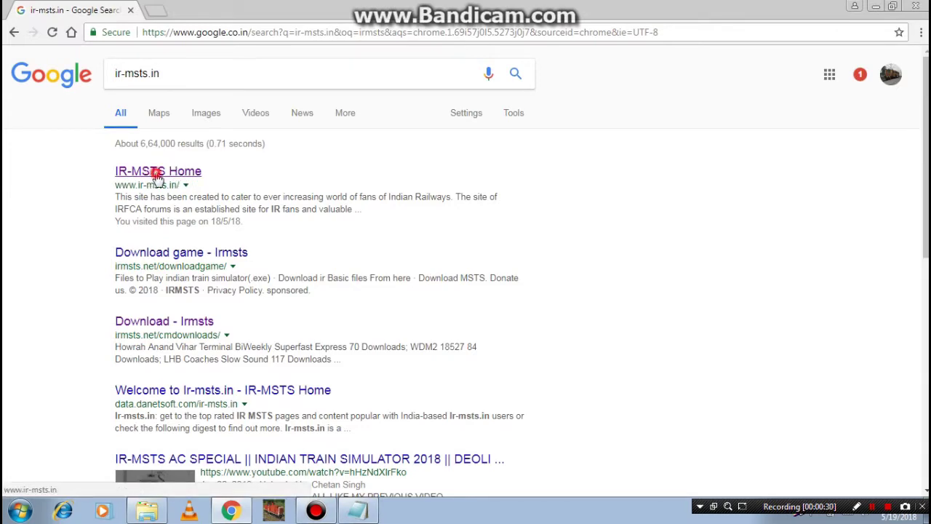
{"action": "left_click", "coordinate": [157, 173]}
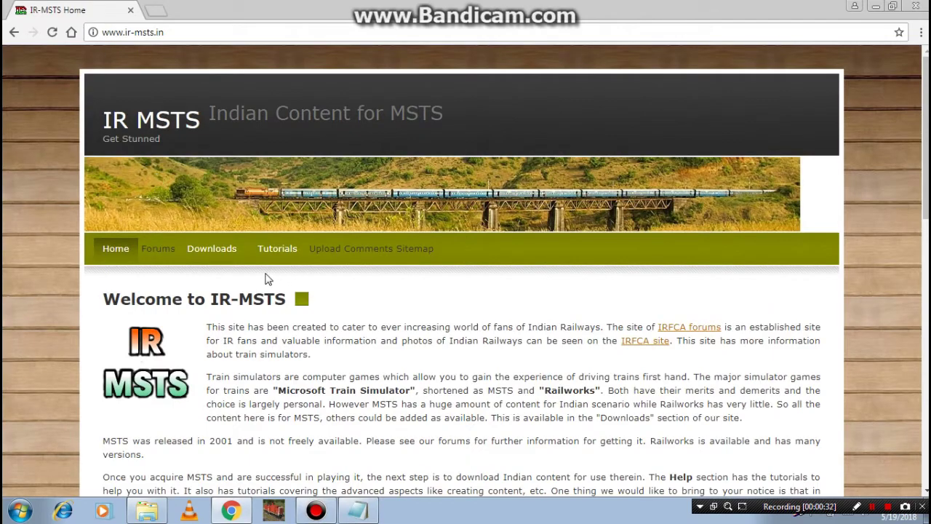
Open the site's list of downloads and find the Mumbai 2011 Route for MSTS installer links, M_13_1.exe to M_13_6.exe
{"action": "scroll", "coordinate": [446, 228], "scroll_direction": "down", "scroll_amount": 8}
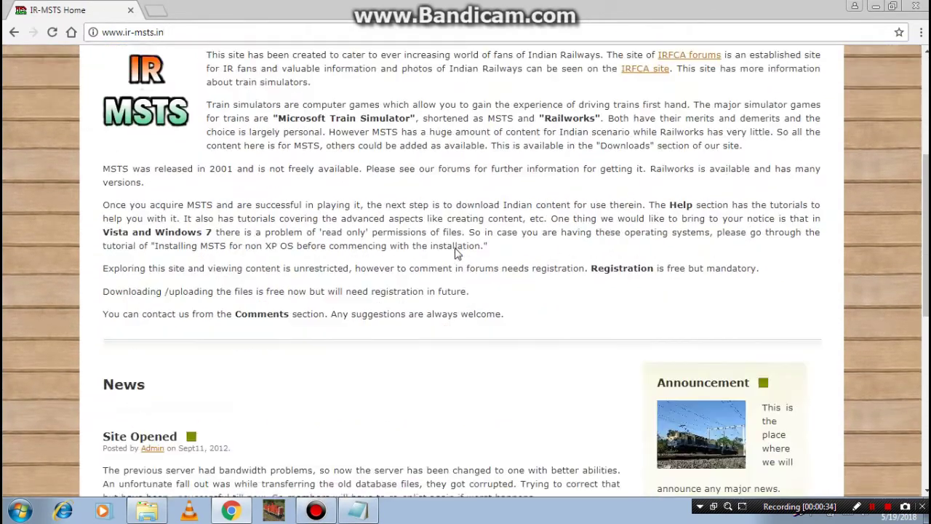
{"action": "scroll", "coordinate": [457, 253], "scroll_direction": "up", "scroll_amount": 8}
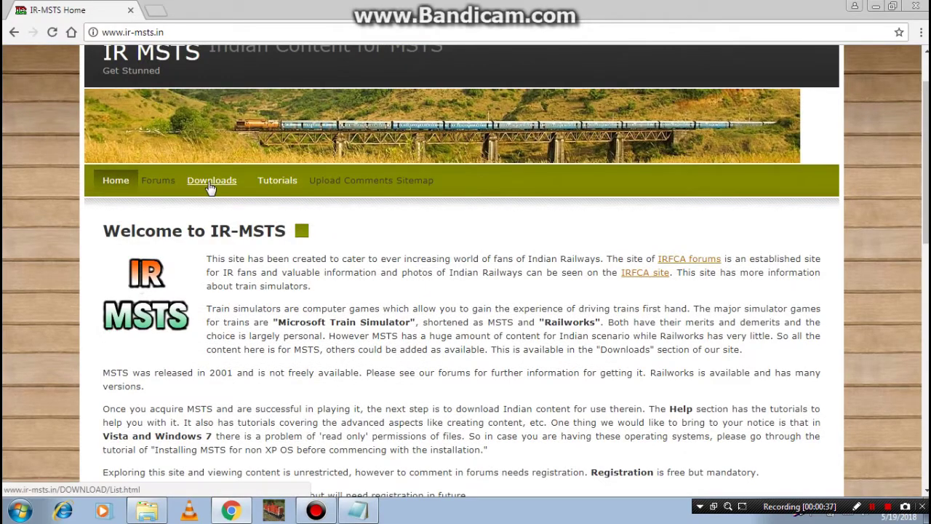
{"action": "left_click", "coordinate": [209, 187]}
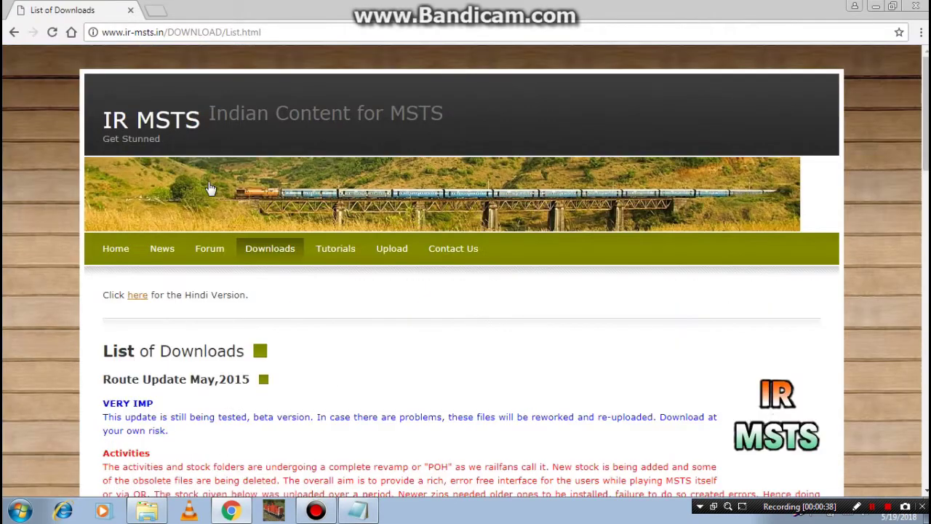
{"action": "scroll", "coordinate": [284, 258], "scroll_direction": "down", "scroll_amount": 6}
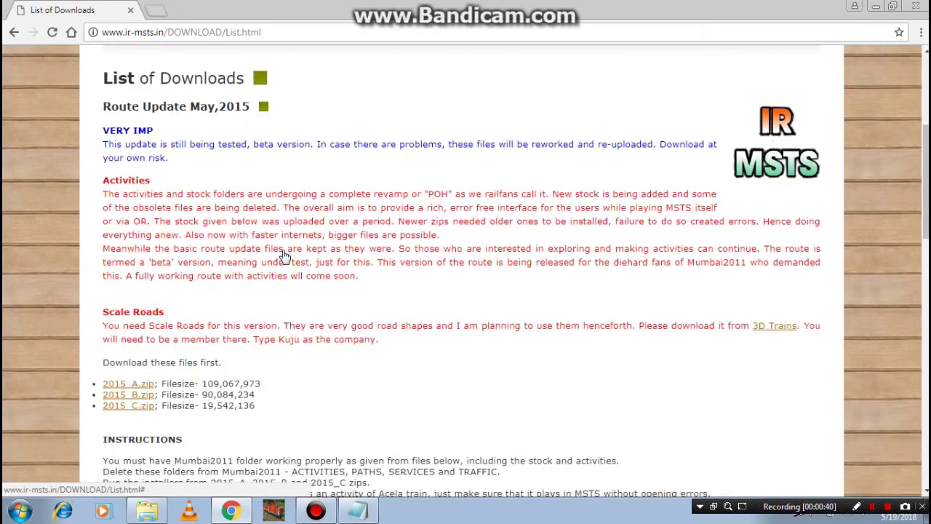
{"action": "scroll", "coordinate": [280, 259], "scroll_direction": "down", "scroll_amount": 3}
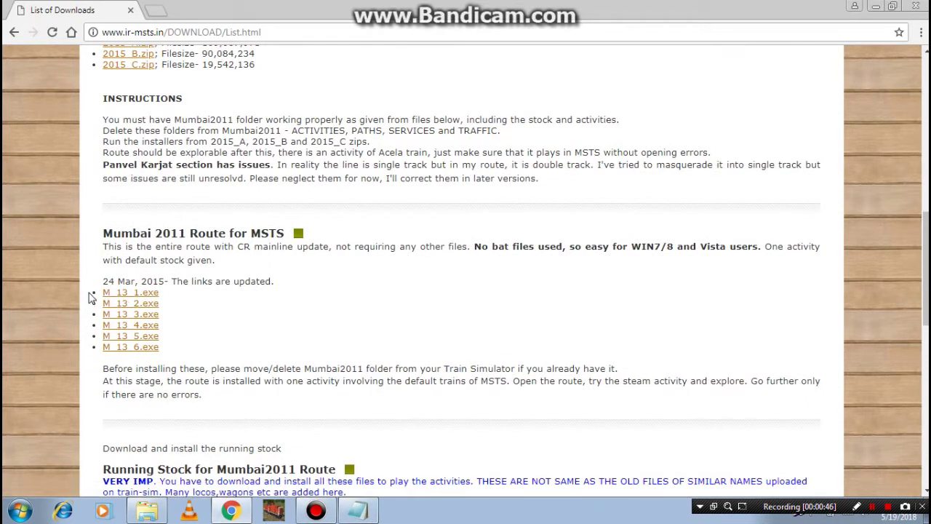
{"action": "mouse_move", "coordinate": [89, 294]}
{"action": "left_mouse_down"}
{"action": "mouse_move", "coordinate": [109, 353]}
{"action": "mouse_move", "coordinate": [166, 361]}
{"action": "mouse_move", "coordinate": [99, 342]}
{"action": "mouse_move", "coordinate": [97, 297]}
{"action": "left_mouse_up"}
{"action": "scroll", "coordinate": [329, 408], "scroll_direction": "down", "scroll_amount": 1}
Switch back to the Mumbai 2011 folder in Windows Explorer and look over the installers M_13_1 to M_13_6
{"action": "left_click", "coordinate": [157, 509]}
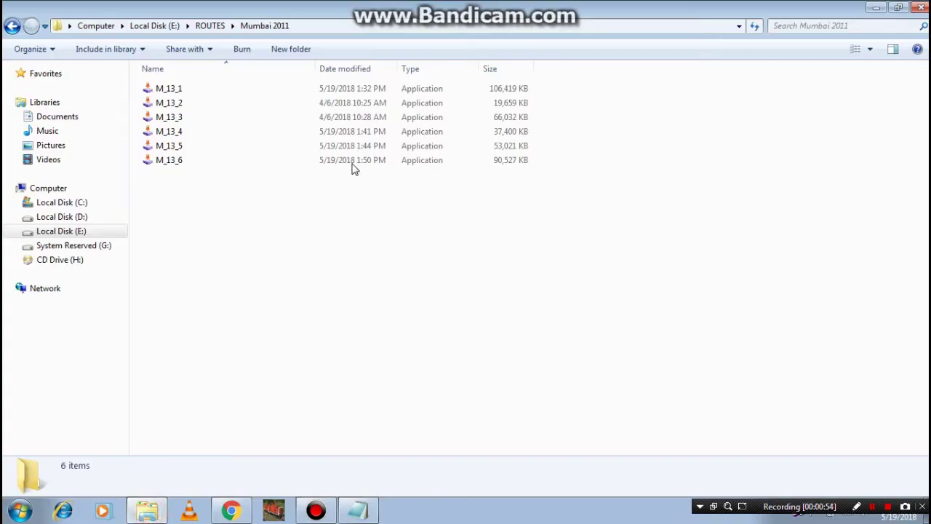
{"action": "left_click", "coordinate": [382, 93]}
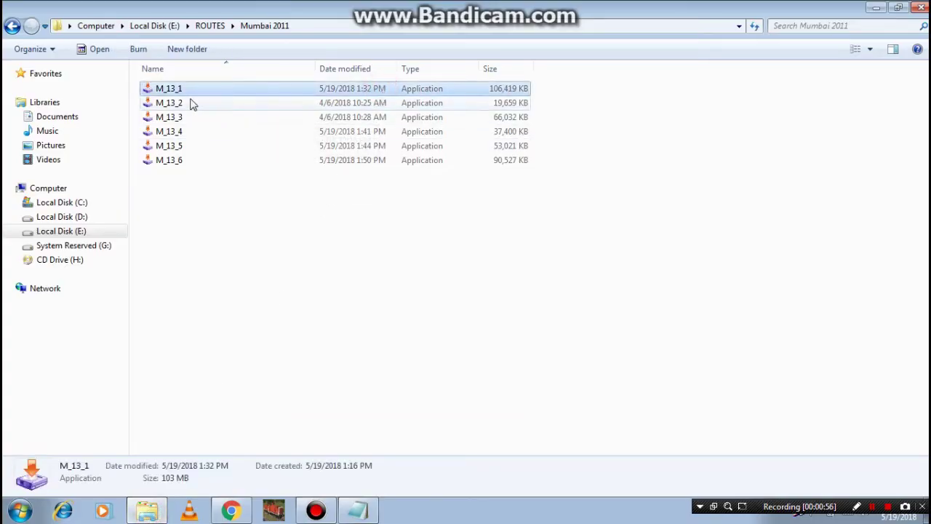
{"action": "left_click", "coordinate": [192, 104]}
{"action": "right_click", "coordinate": [222, 211]}
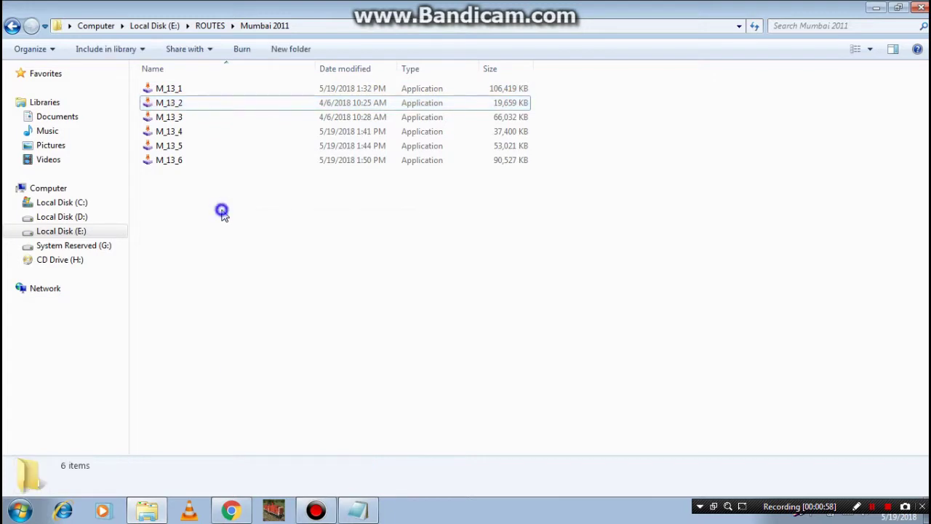
{"action": "left_click", "coordinate": [268, 265]}
{"action": "left_click_drag", "start_coordinate": [194, 227], "coordinate": [212, 93]}
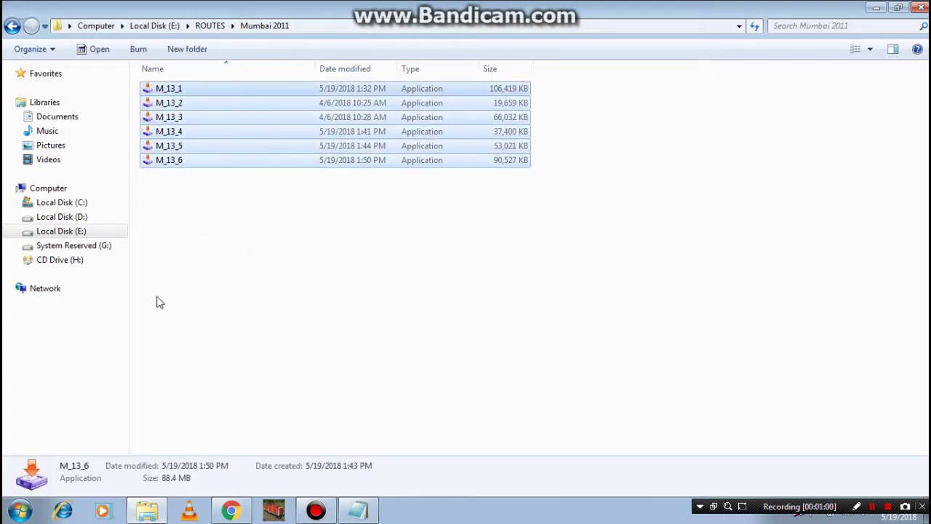
{"action": "right_click", "coordinate": [451, 217]}
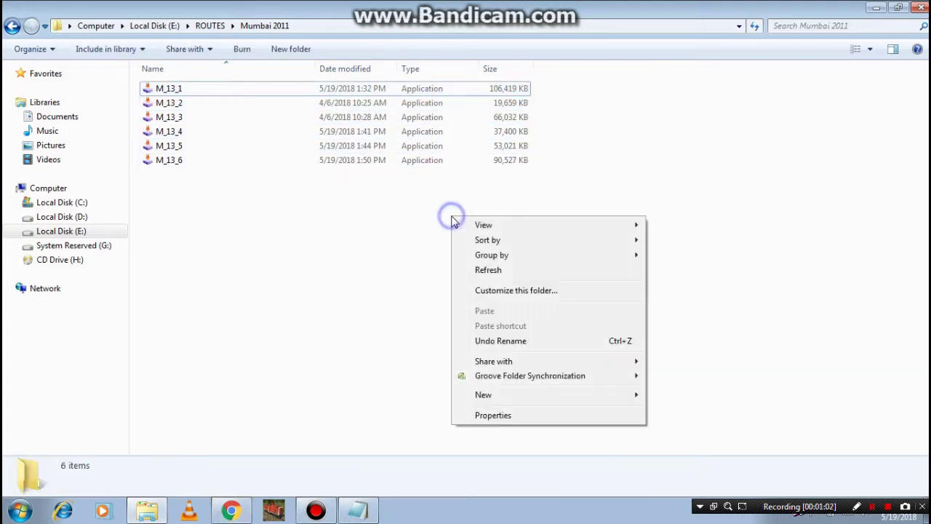
{"action": "left_click", "coordinate": [484, 270]}
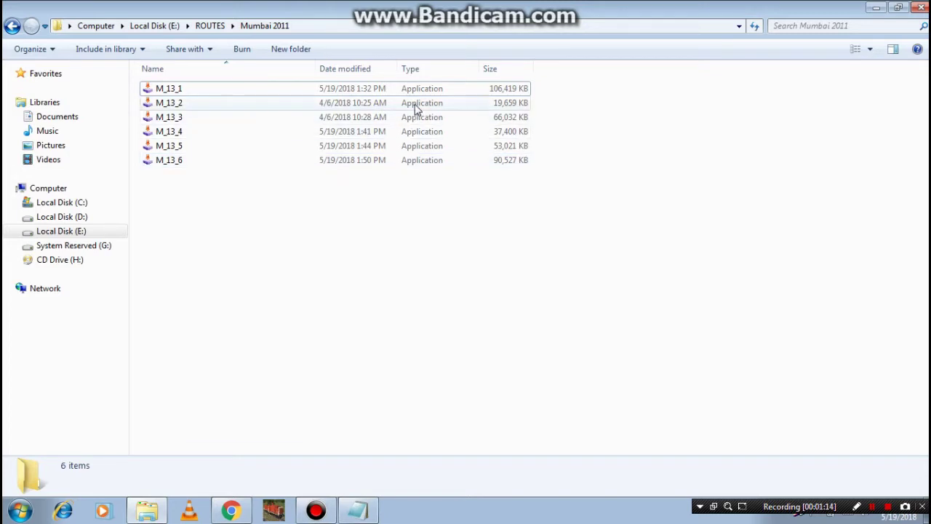
Run the M_13_1 installer, turning off the option to always ask before opening this file
{"action": "left_click", "coordinate": [276, 94]}
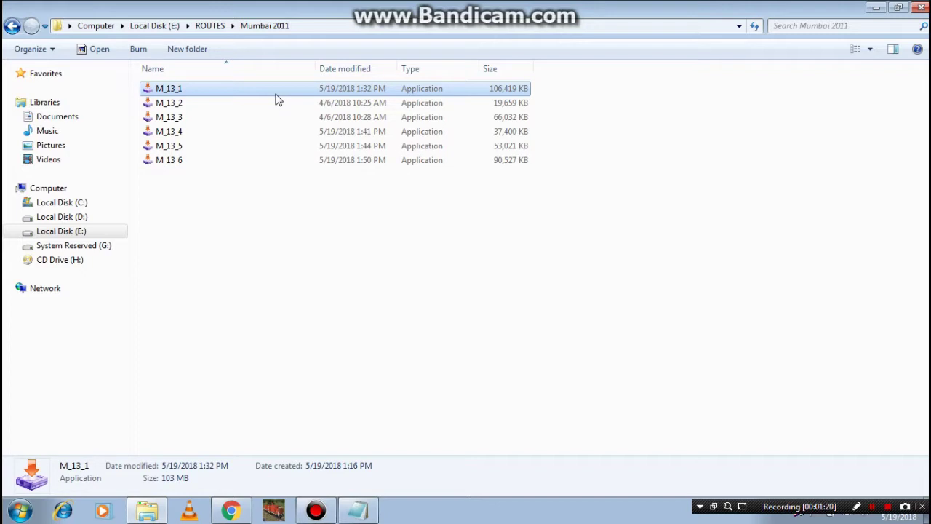
{"action": "left_click", "coordinate": [273, 101]}
{"action": "left_click", "coordinate": [267, 90]}
{"action": "double_click", "coordinate": [266, 95]}
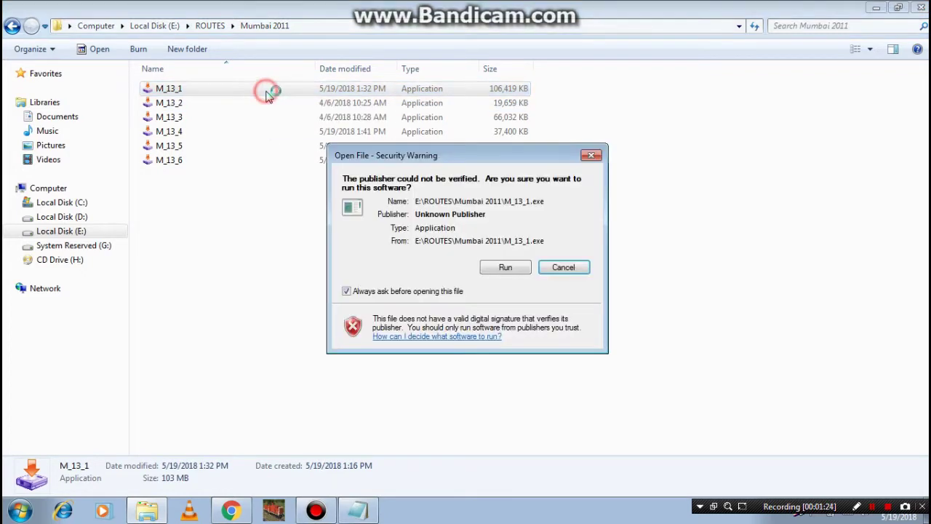
{"action": "left_click", "coordinate": [347, 291]}
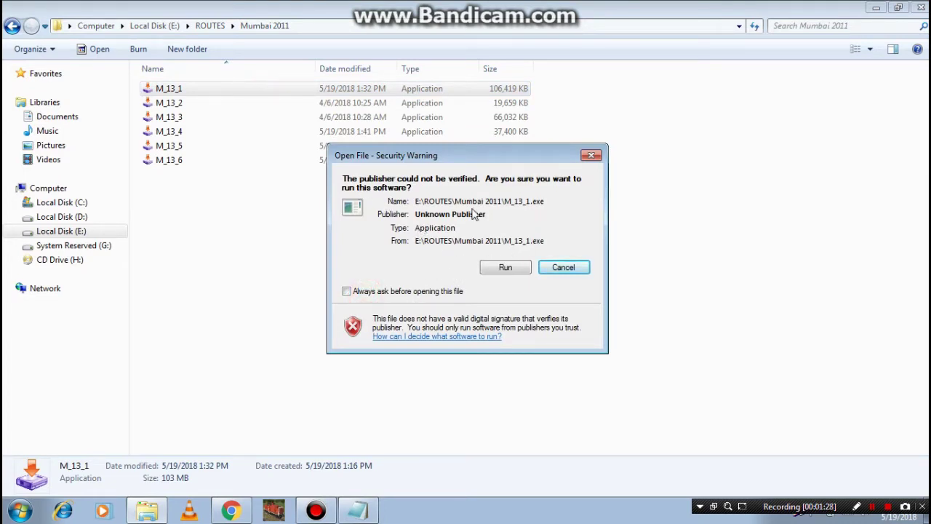
{"action": "left_click", "coordinate": [506, 267]}
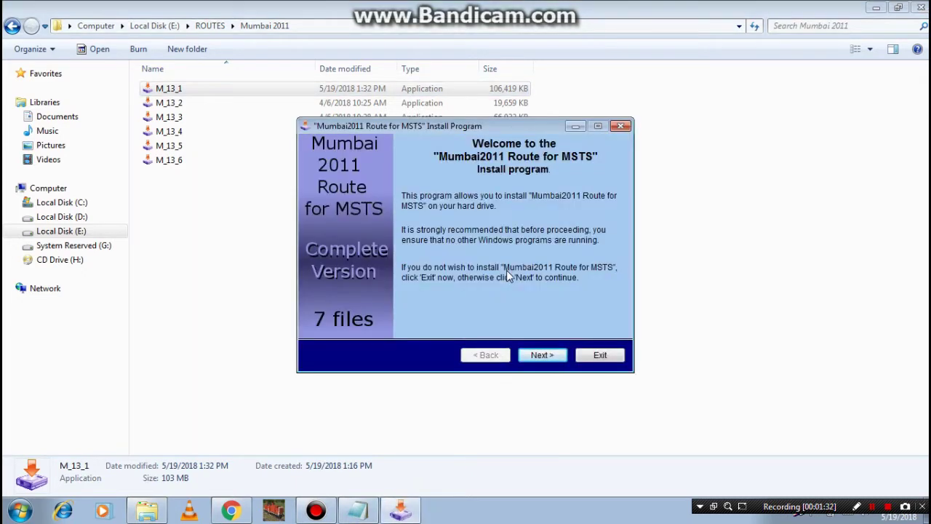
Proceed past the installer's welcome and information pages and agree with the license terms and conditions
{"action": "left_click", "coordinate": [543, 355]}
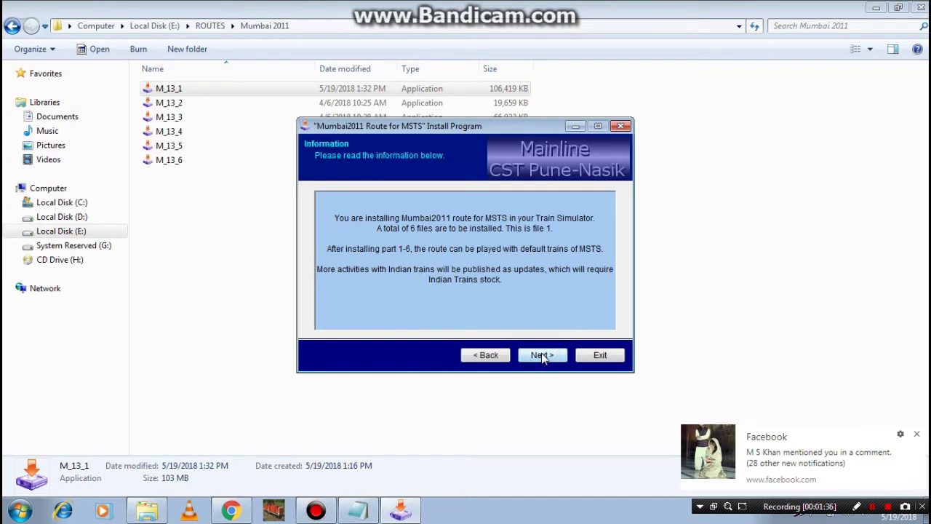
{"action": "left_click", "coordinate": [917, 434]}
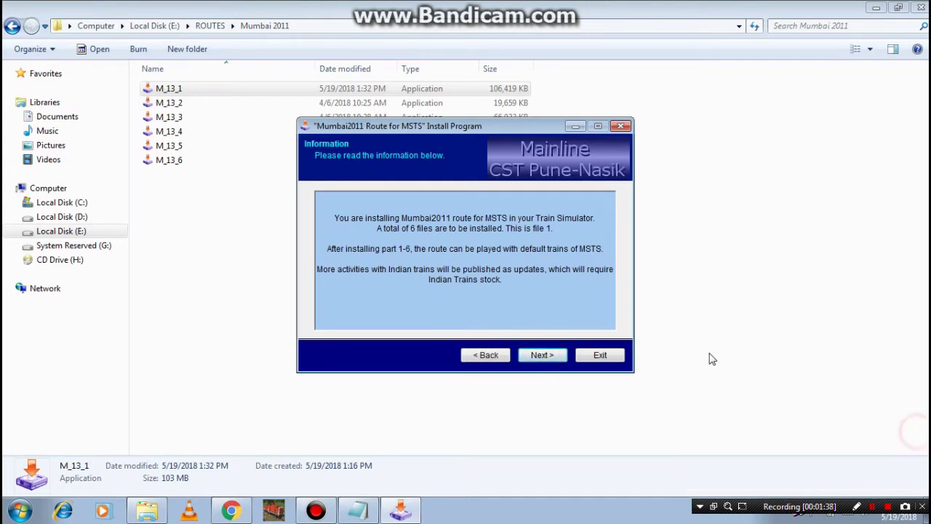
{"action": "left_click", "coordinate": [553, 357]}
{"action": "left_click", "coordinate": [402, 311]}
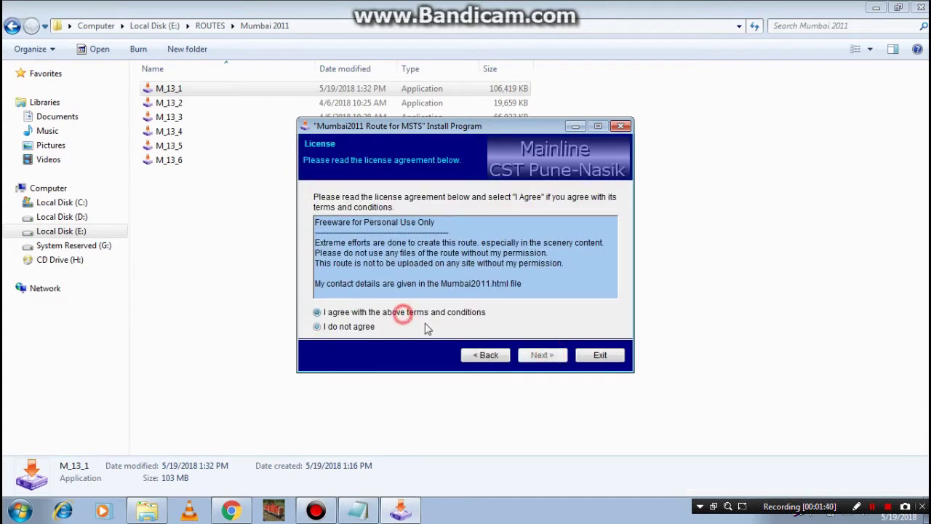
{"action": "left_click", "coordinate": [538, 359]}
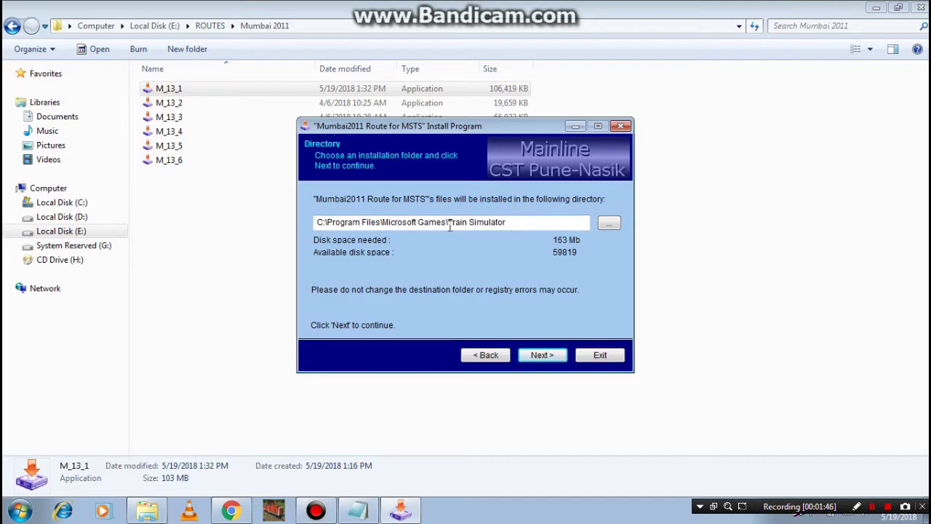
Set the installation folder to E:\Games\MSTS\Demo Model 1 and start installing the route files
{"action": "left_click", "coordinate": [610, 223]}
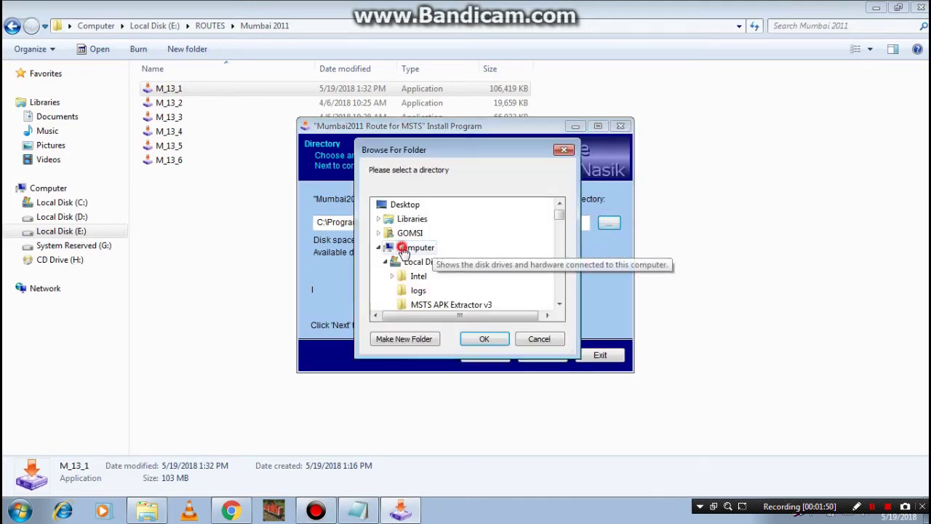
{"action": "left_click", "coordinate": [405, 249]}
{"action": "scroll", "coordinate": [422, 251], "scroll_direction": "down", "scroll_amount": 10}
{"action": "scroll", "coordinate": [440, 249], "scroll_direction": "down", "scroll_amount": 15}
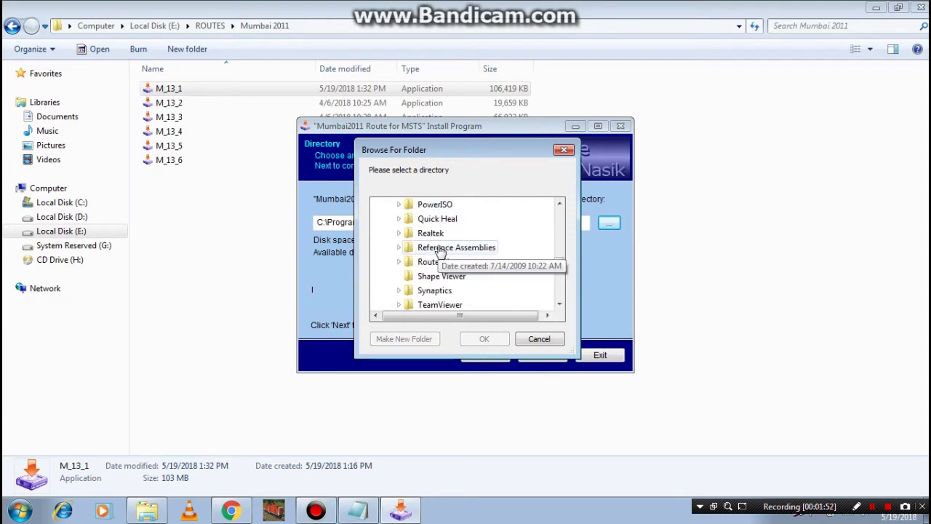
{"action": "scroll", "coordinate": [444, 245], "scroll_direction": "up", "scroll_amount": 1}
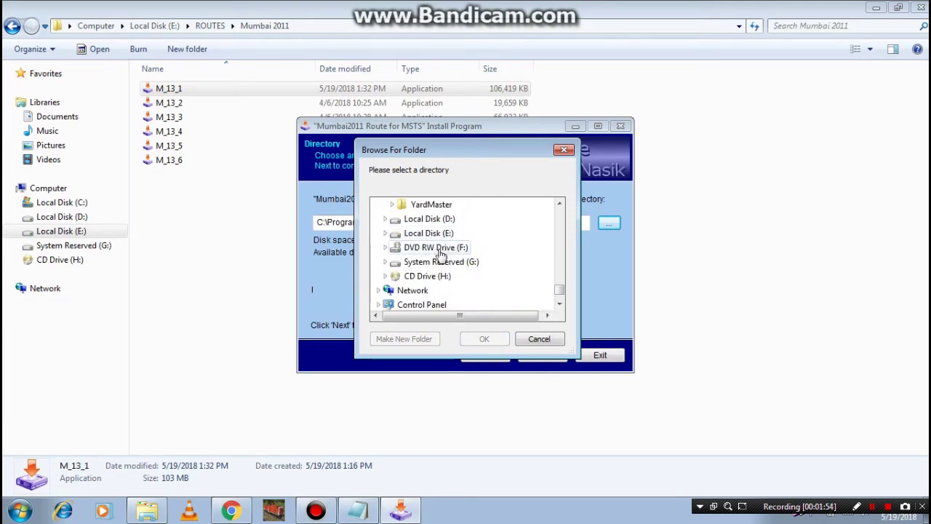
{"action": "left_click", "coordinate": [450, 246]}
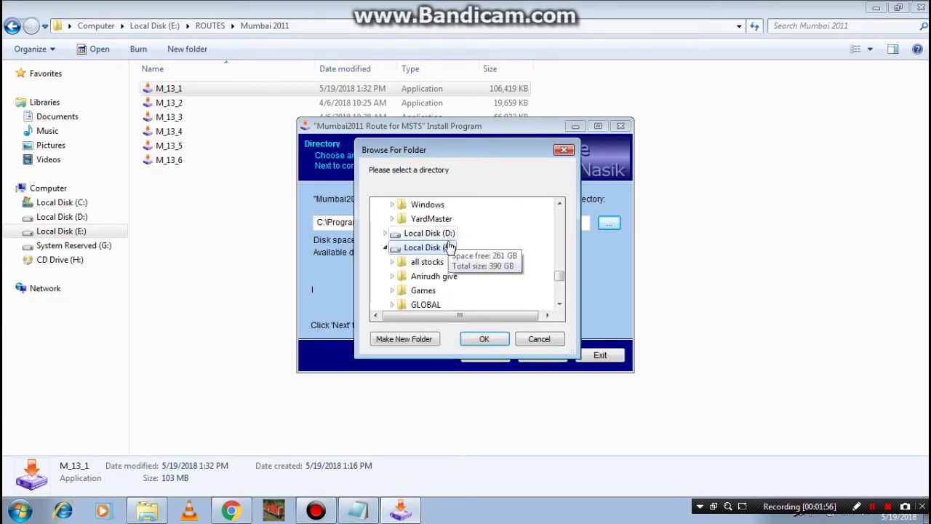
{"action": "double_click", "coordinate": [425, 291]}
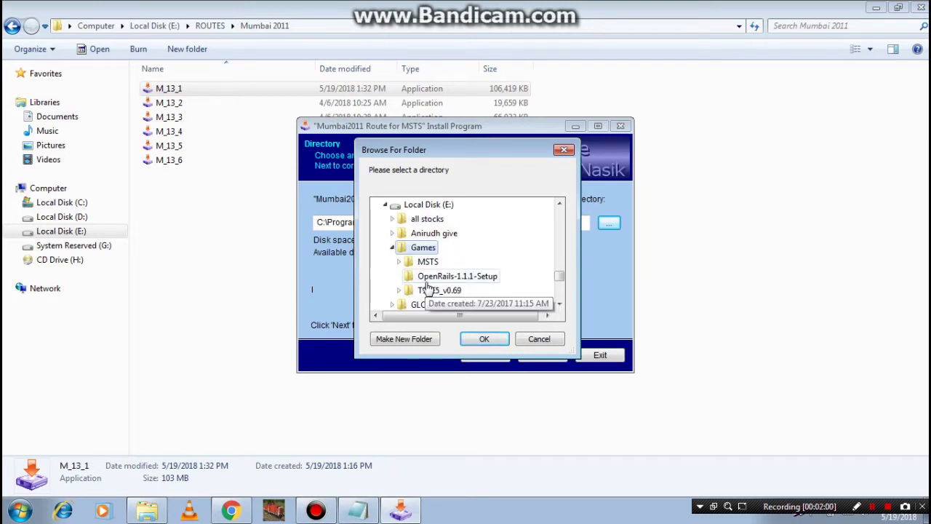
{"action": "double_click", "coordinate": [428, 261]}
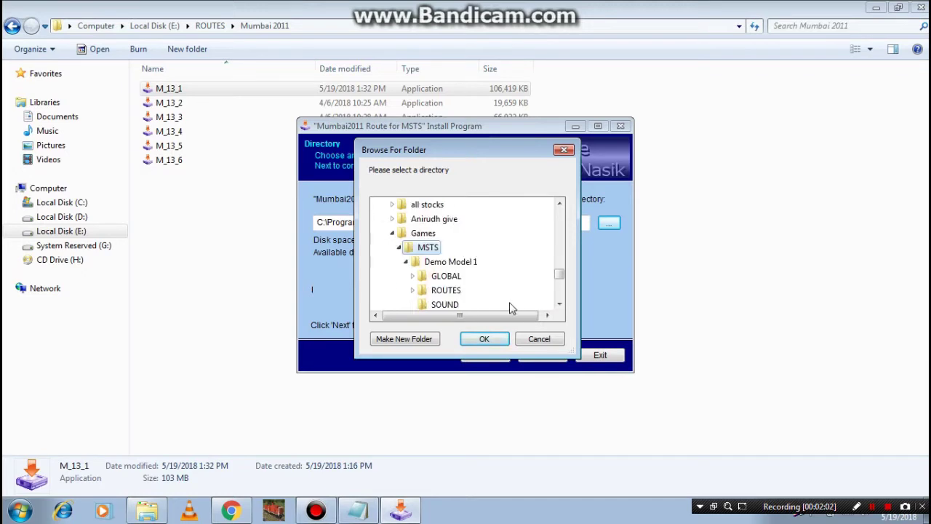
{"action": "left_click", "coordinate": [452, 262]}
{"action": "left_click", "coordinate": [470, 340]}
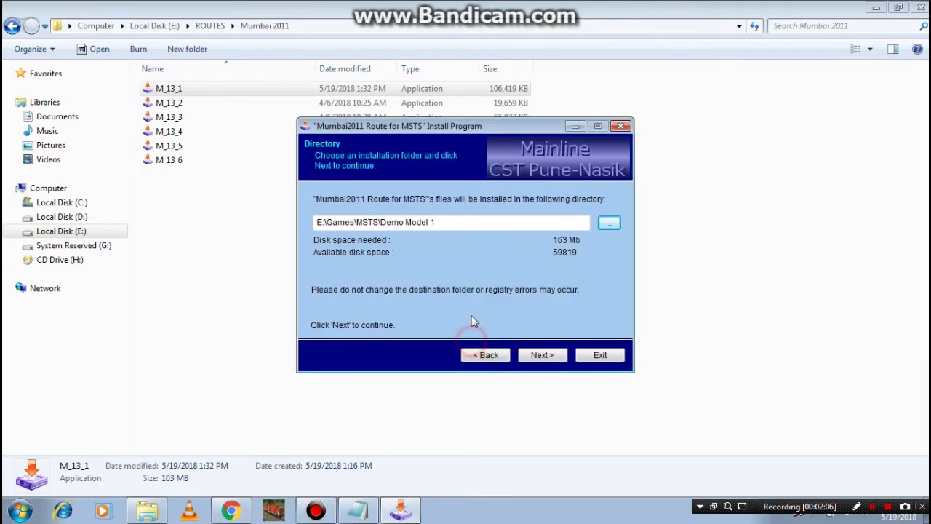
{"action": "left_click", "coordinate": [542, 357]}
{"action": "left_click", "coordinate": [540, 355]}
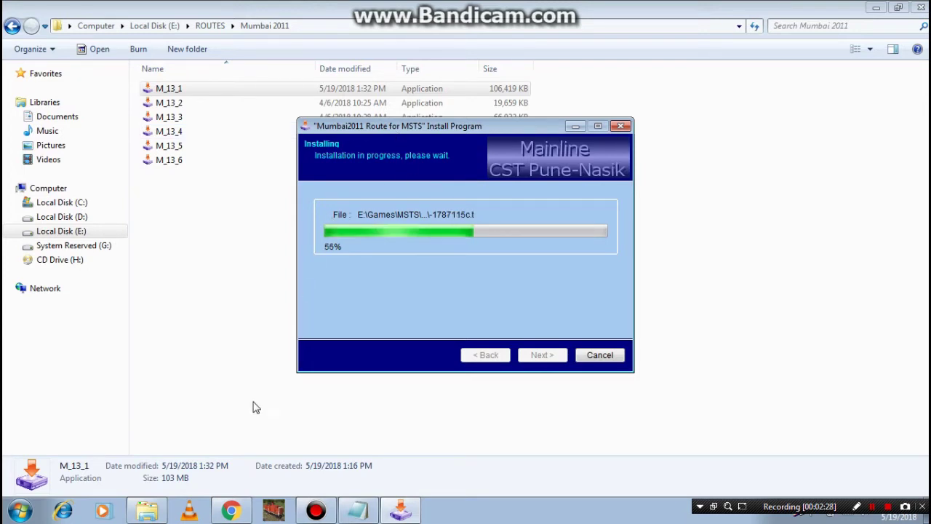
Switch to Chrome and review the Scale Roads and 2015 file instructions above the Mumbai 2011 Route section while the installation runs
{"action": "left_click", "coordinate": [231, 512]}
{"action": "scroll", "coordinate": [387, 302], "scroll_direction": "up", "scroll_amount": 2}
{"action": "scroll", "coordinate": [388, 301], "scroll_direction": "up", "scroll_amount": 1}
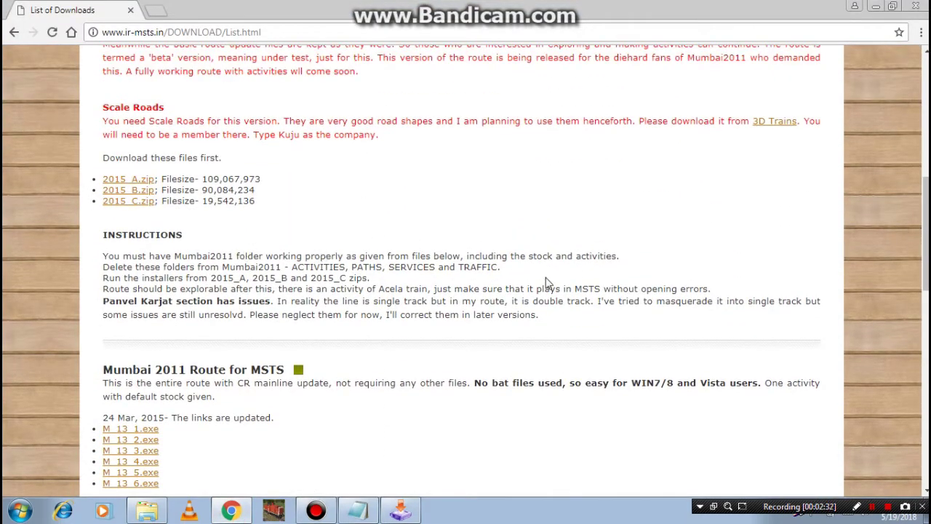
{"action": "scroll", "coordinate": [426, 290], "scroll_direction": "up", "scroll_amount": 1}
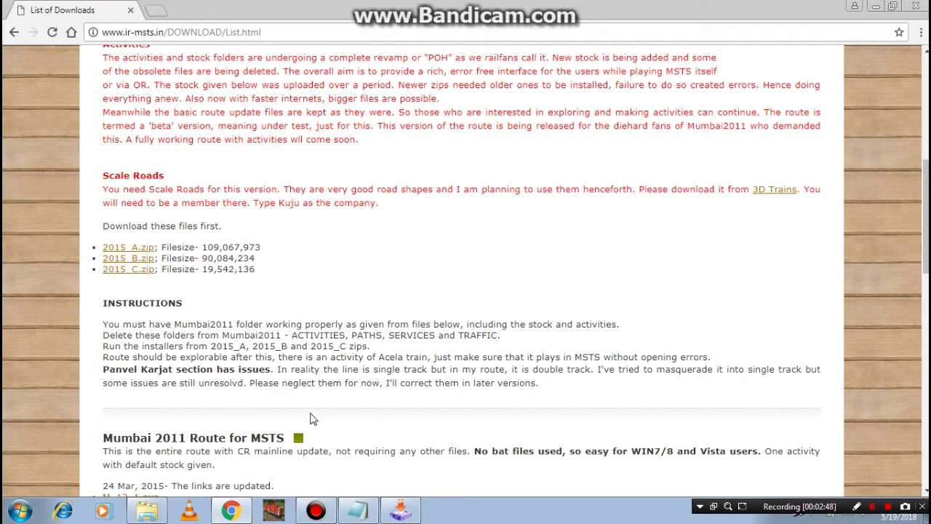
{"action": "mouse_move", "coordinate": [313, 509]}
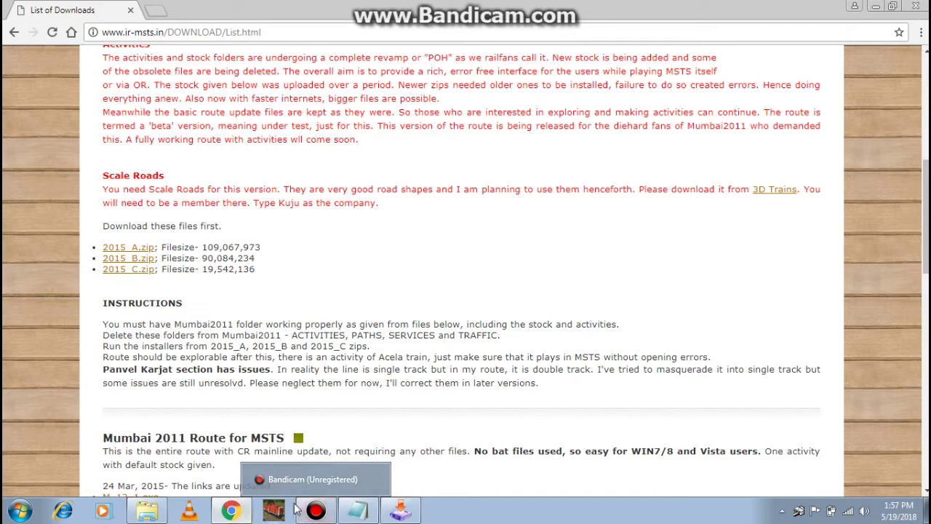
Return to the M_13_1 install program, proceed past its completion page and exit it
{"action": "left_click", "coordinate": [147, 509]}
{"action": "left_click", "coordinate": [400, 510]}
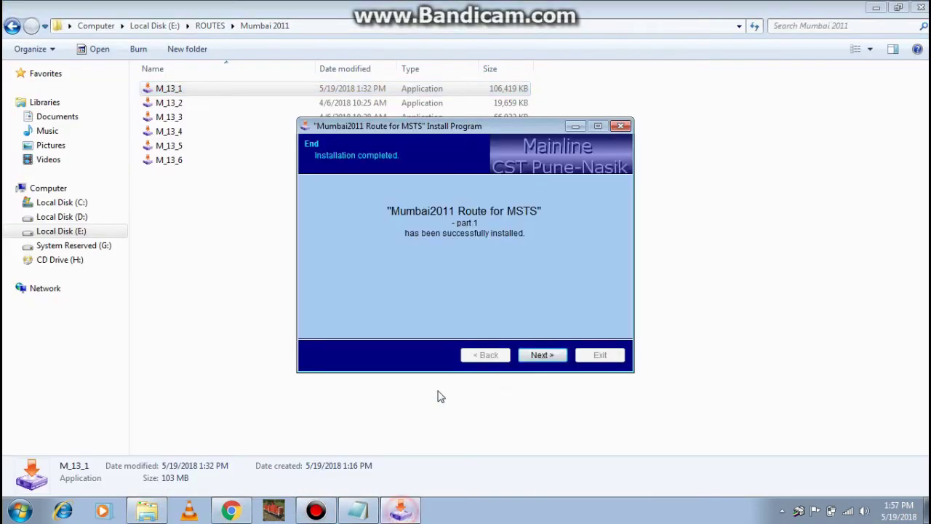
{"action": "left_click", "coordinate": [550, 356]}
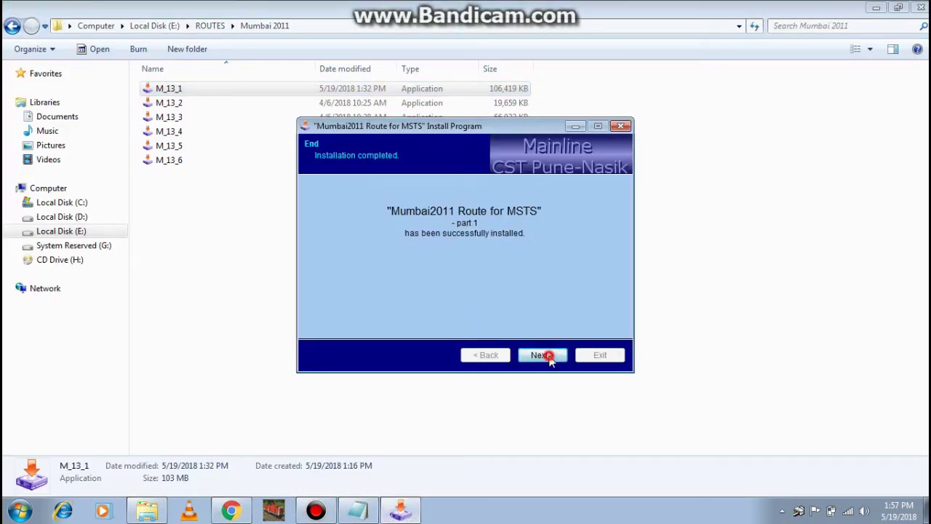
{"action": "left_click", "coordinate": [602, 356]}
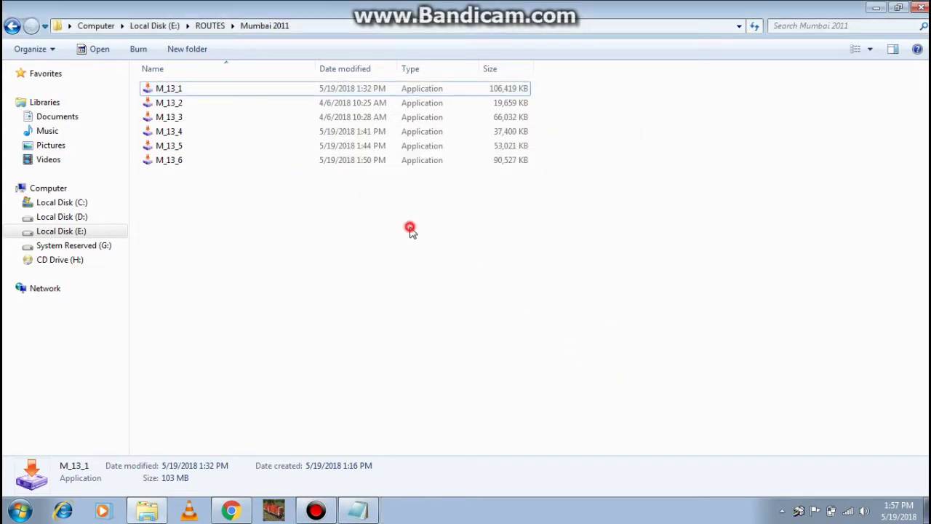
Confirm in the Program Compatibility Assistant that M_13_1 installed correctly, and refresh the Mumbai 2011 folder
{"action": "right_click", "coordinate": [409, 227]}
{"action": "left_click", "coordinate": [433, 277]}
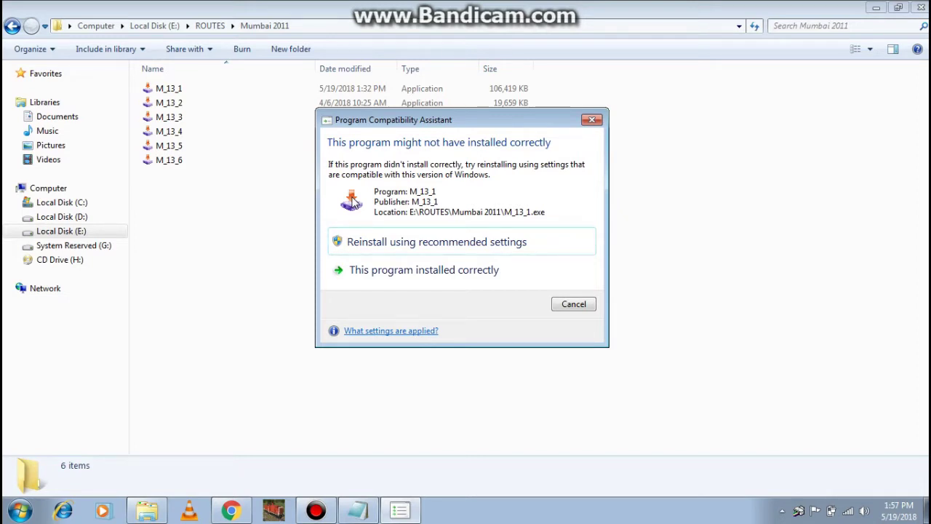
{"action": "left_click", "coordinate": [435, 281]}
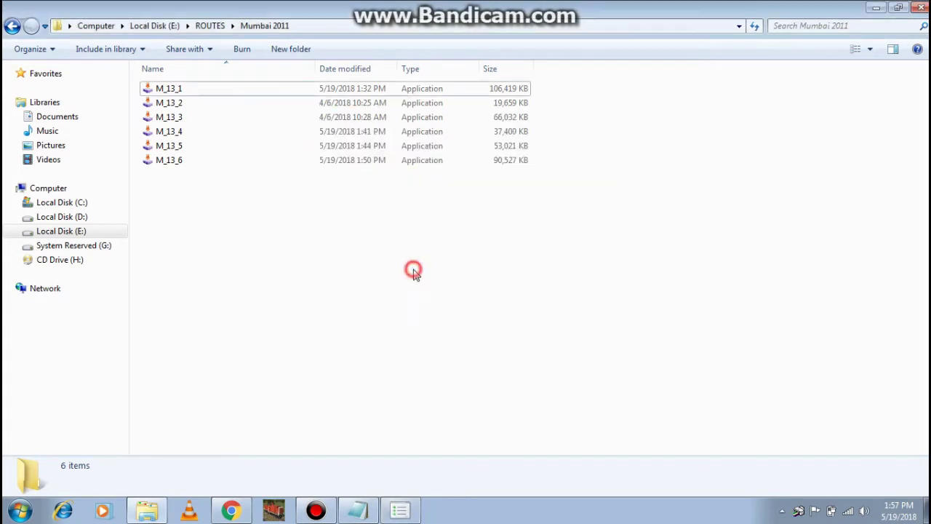
{"action": "right_click", "coordinate": [266, 269]}
{"action": "left_click", "coordinate": [288, 315]}
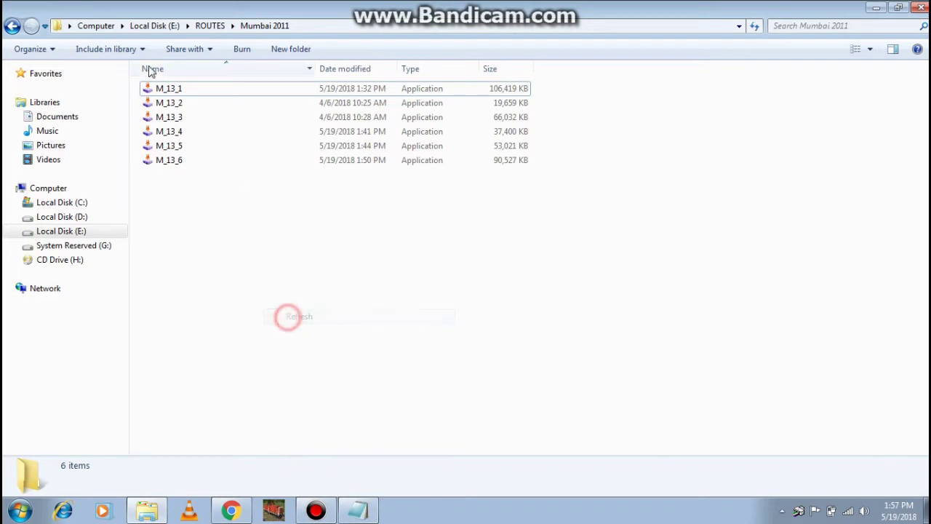
Run the M_13_2 installer, proceed past its welcome and information pages, and agree with the license terms and conditions
{"action": "left_click", "coordinate": [176, 103]}
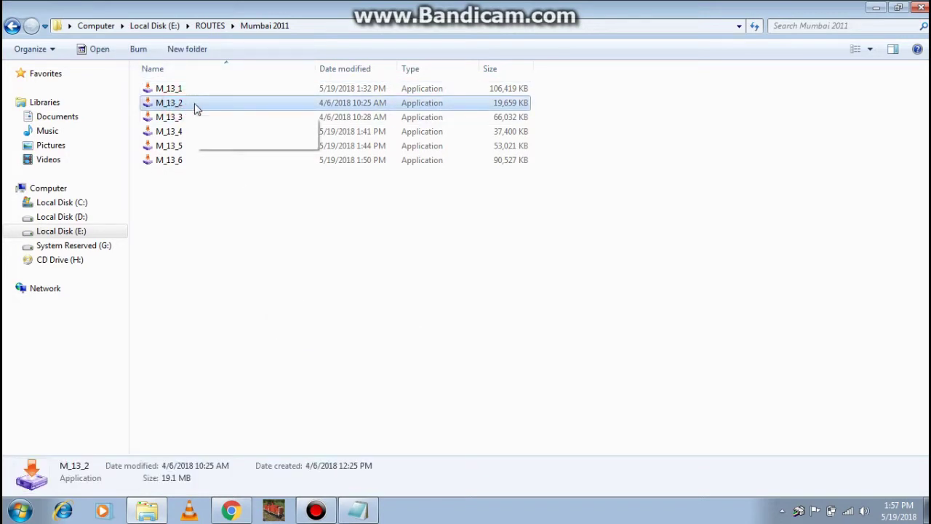
{"action": "double_click", "coordinate": [195, 105]}
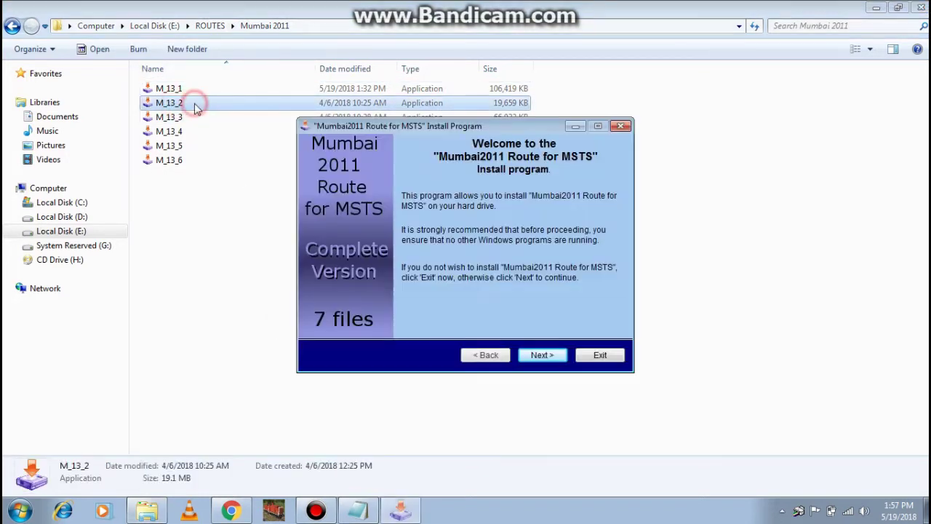
{"action": "left_click", "coordinate": [541, 356]}
{"action": "left_click", "coordinate": [541, 355]}
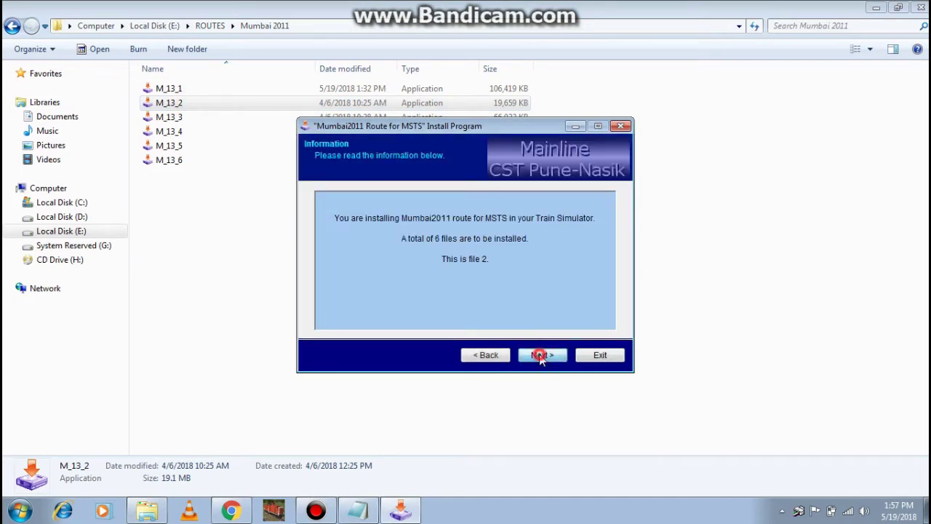
{"action": "left_click", "coordinate": [458, 313]}
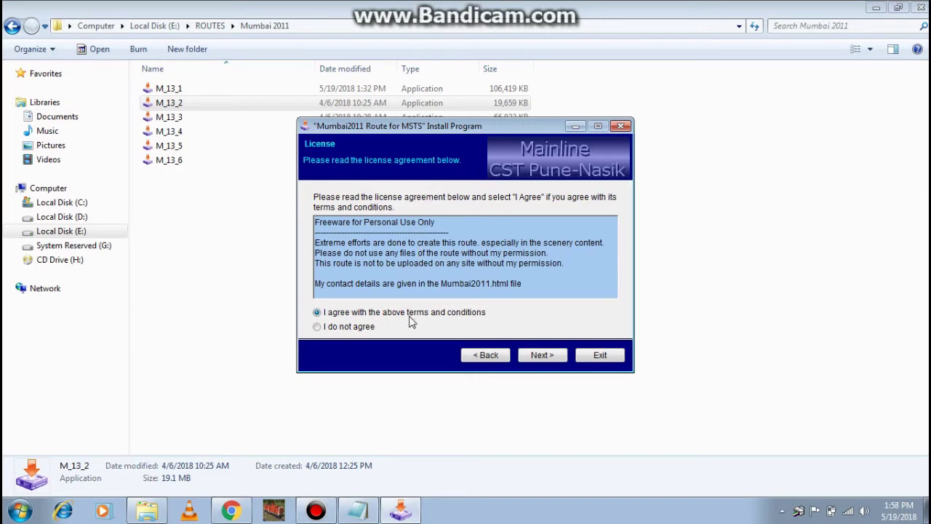
{"action": "left_click", "coordinate": [540, 357]}
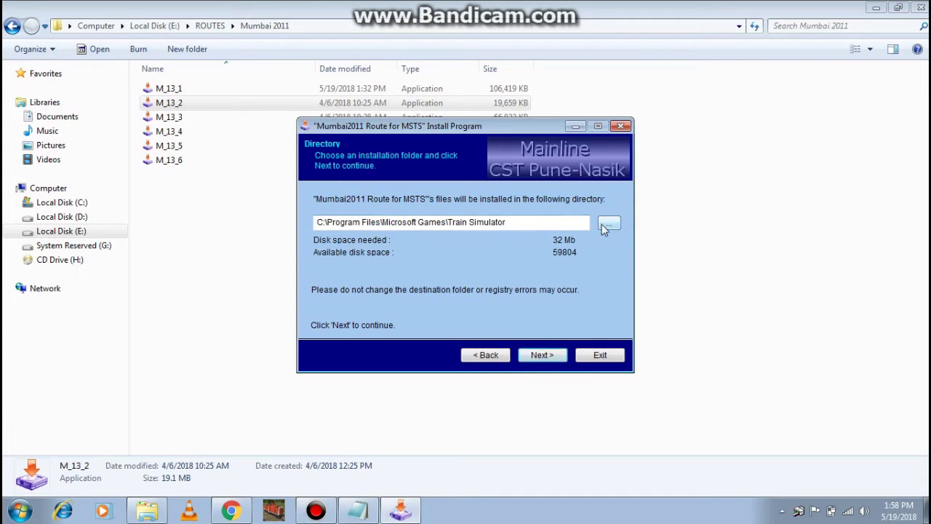
Browse to E:\Games\MSTS\Demo Model 1 and set it as the installation folder for M_13_2
{"action": "left_click", "coordinate": [609, 220]}
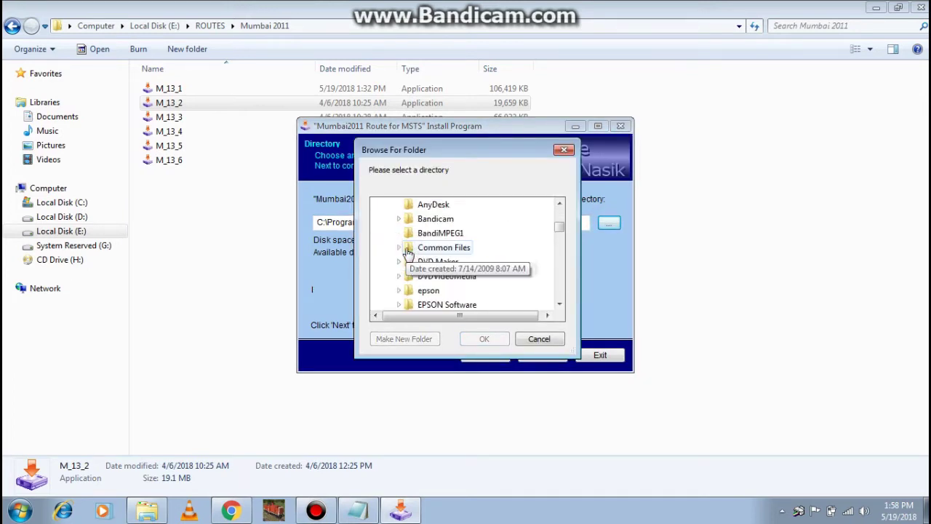
{"action": "scroll", "coordinate": [409, 251], "scroll_direction": "down", "scroll_amount": 20}
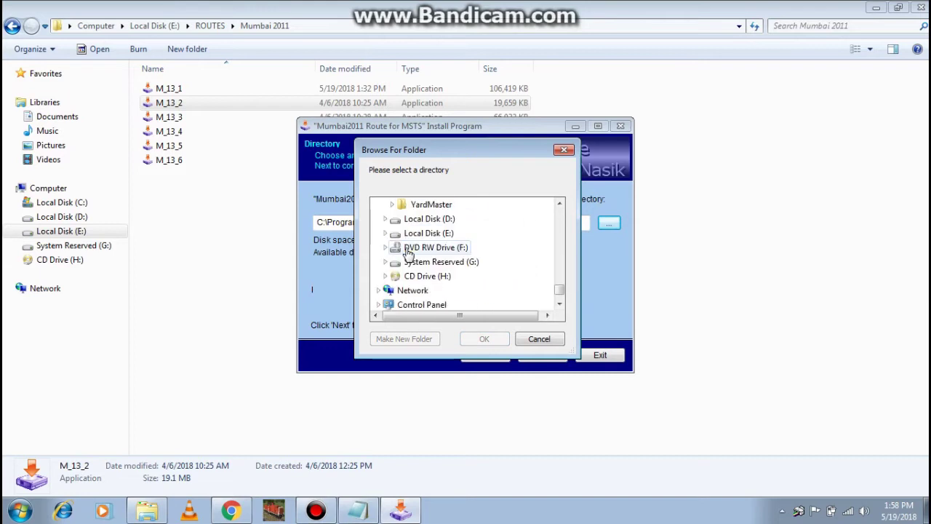
{"action": "left_click", "coordinate": [427, 233]}
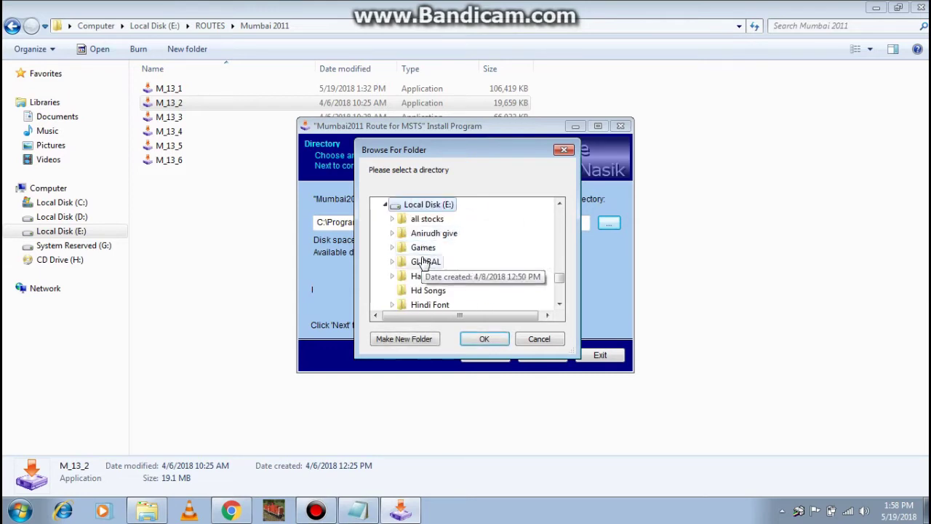
{"action": "left_click", "coordinate": [422, 249]}
{"action": "left_click", "coordinate": [427, 221]}
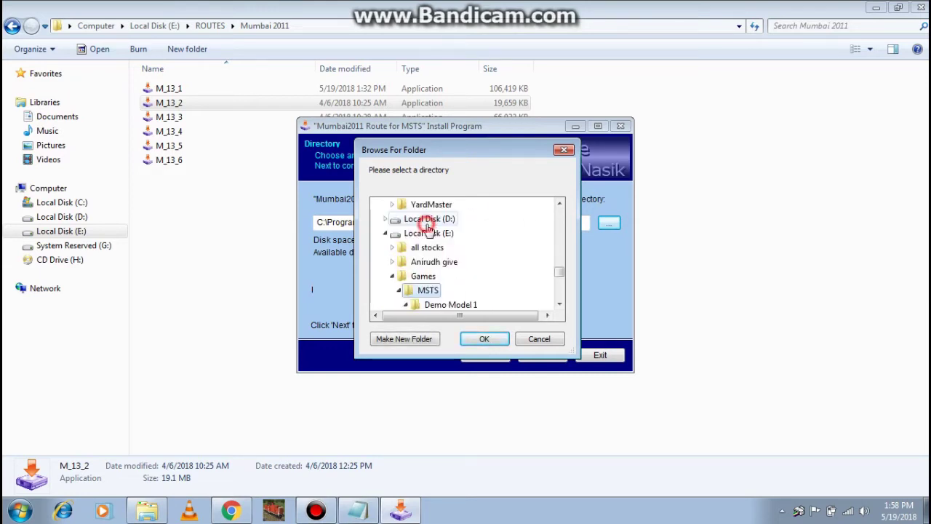
{"action": "left_click", "coordinate": [447, 260]}
{"action": "left_click", "coordinate": [485, 339]}
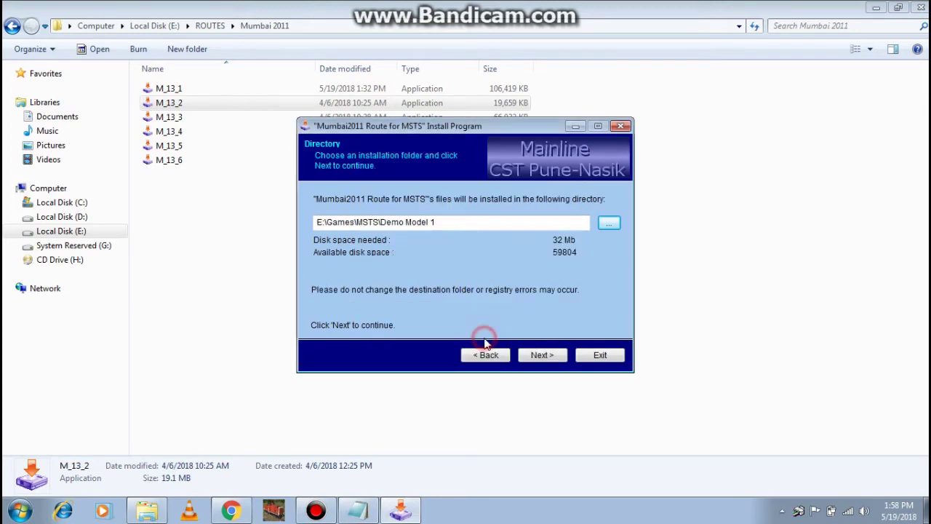
Copy the installation folder path for reuse and start installing the M_13_2 files
{"action": "left_click_drag", "start_coordinate": [435, 222], "coordinate": [314, 221]}
{"action": "right_click", "coordinate": [333, 226]}
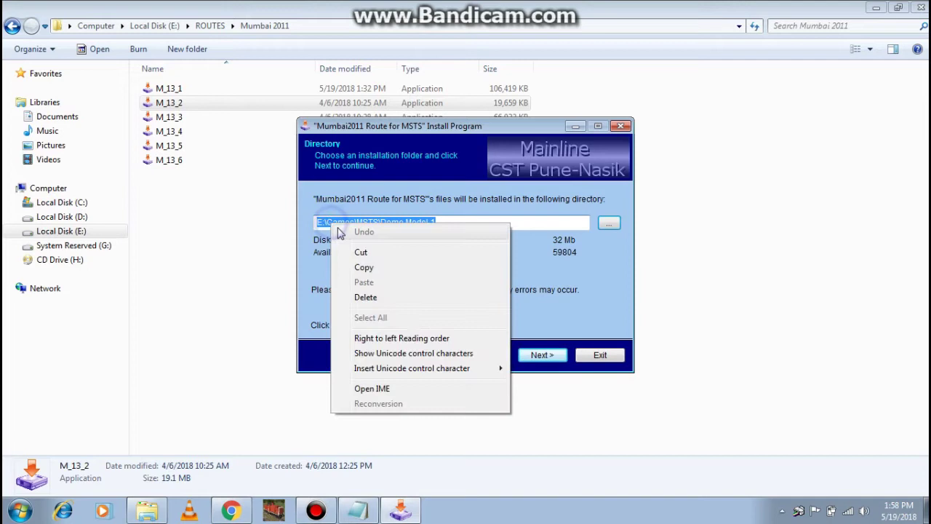
{"action": "left_click", "coordinate": [360, 266]}
{"action": "left_click", "coordinate": [542, 354]}
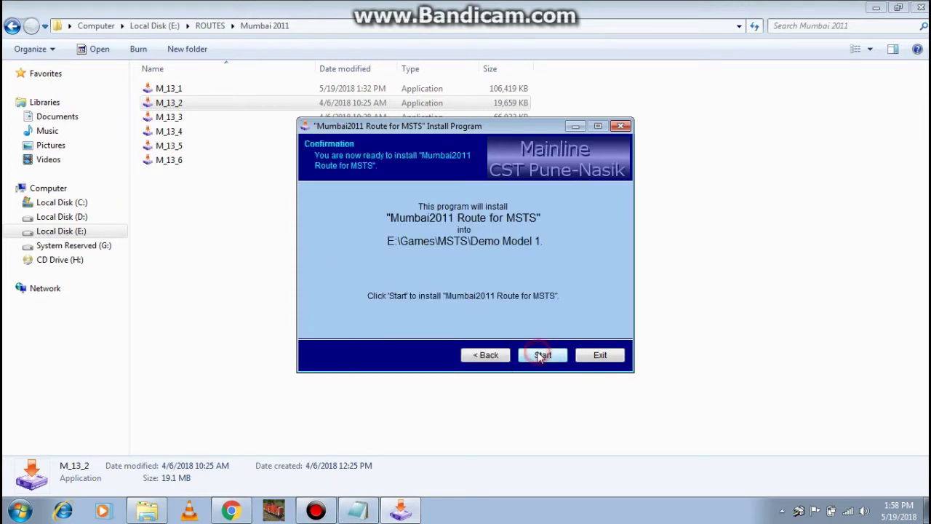
{"action": "left_click", "coordinate": [552, 361]}
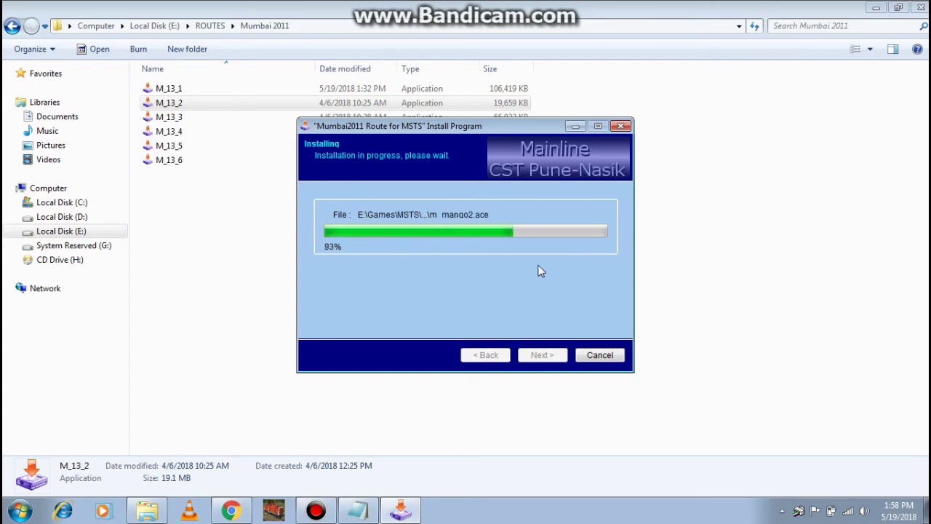
Exit the completed M_13_2 installer and refresh the Mumbai 2011 folder
{"action": "left_click", "coordinate": [542, 355]}
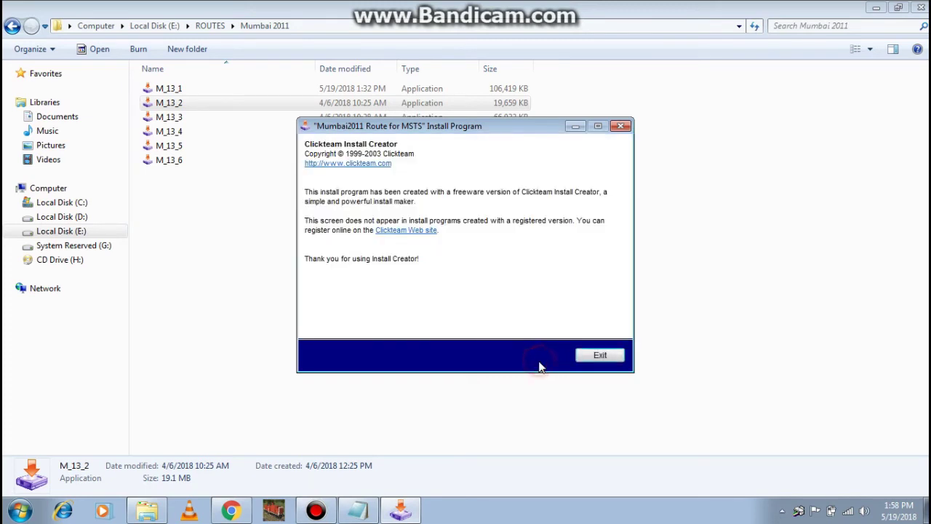
{"action": "left_click", "coordinate": [599, 355]}
{"action": "right_click", "coordinate": [468, 287]}
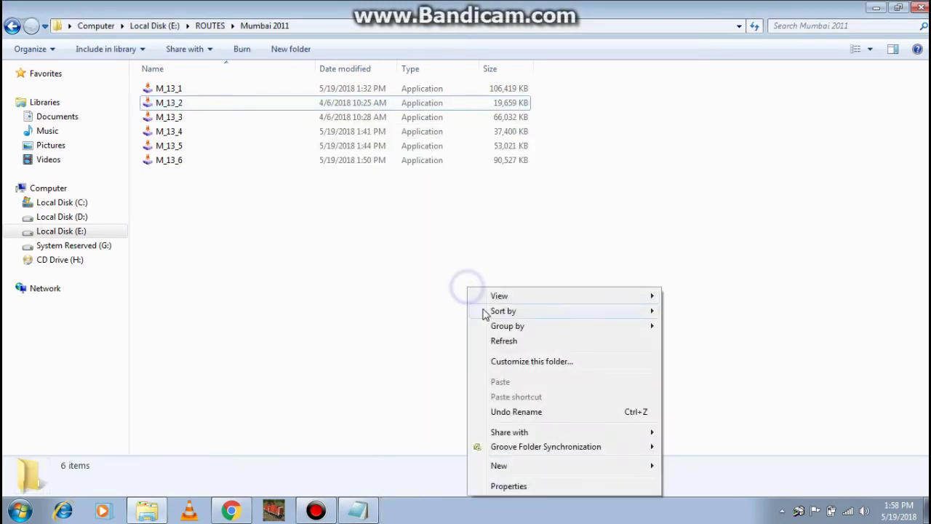
{"action": "left_click", "coordinate": [483, 339]}
{"action": "right_click", "coordinate": [444, 233]}
{"action": "left_click", "coordinate": [462, 285]}
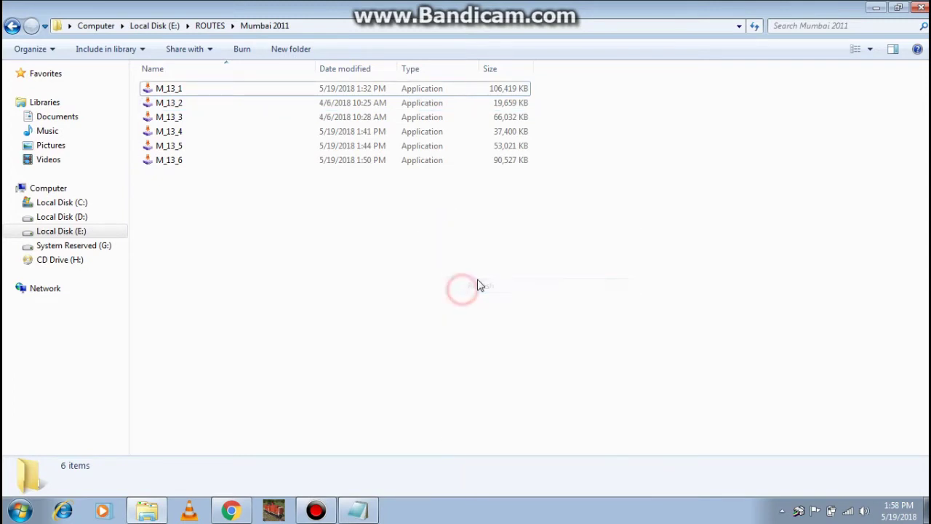
Run the M_13_3 installer, proceed past its introductory pages, and agree with the license terms and conditions
{"action": "double_click", "coordinate": [387, 120]}
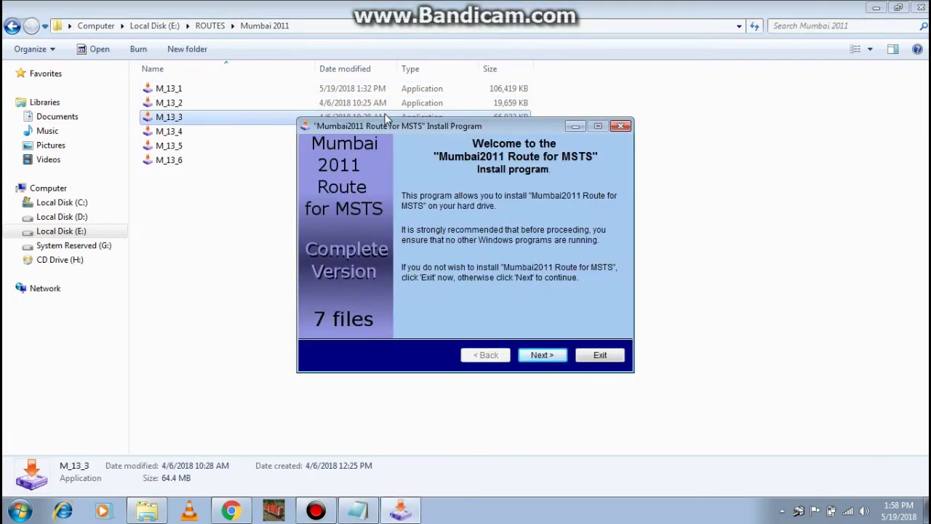
{"action": "left_click", "coordinate": [544, 362]}
{"action": "left_click", "coordinate": [542, 361]}
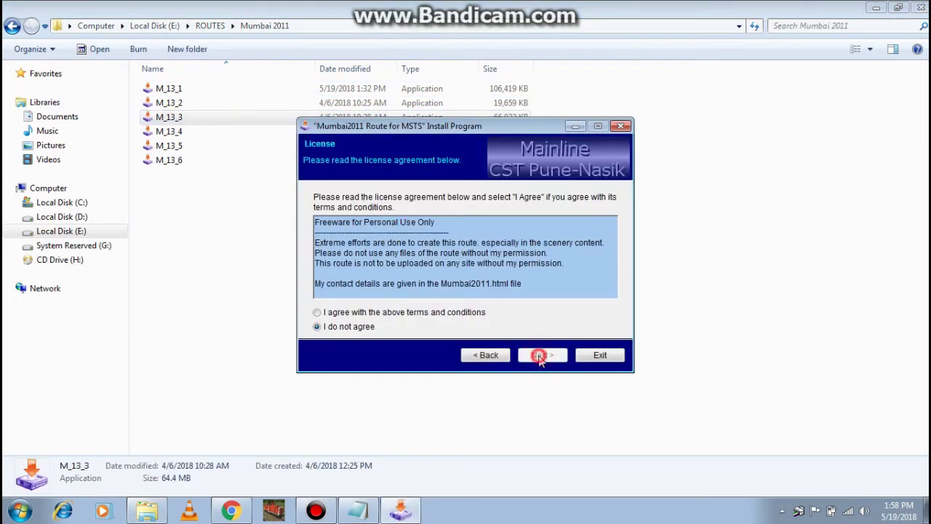
{"action": "left_click", "coordinate": [437, 312]}
{"action": "left_click", "coordinate": [542, 356]}
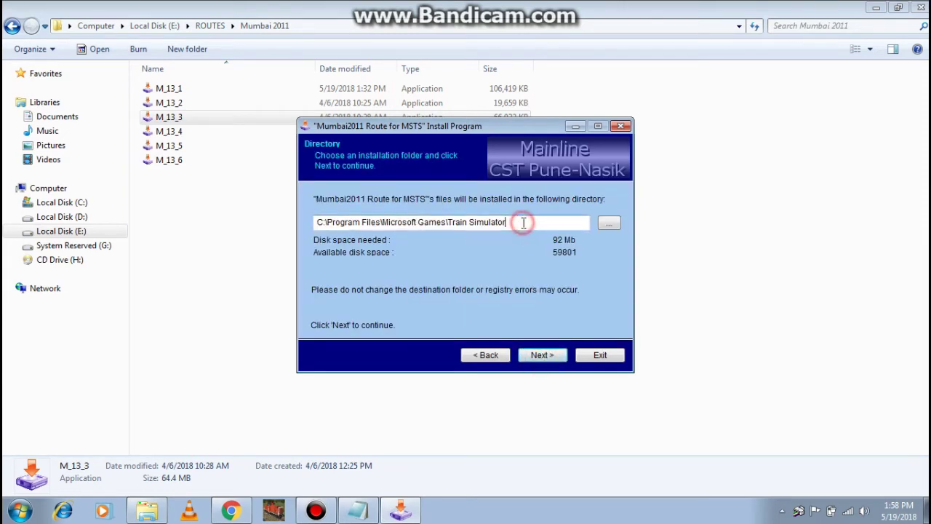
Replace the M_13_3 installation folder with the copied path E:\Games\MSTS\Demo Model 1 and start the installation
{"action": "left_click_drag", "start_coordinate": [520, 222], "coordinate": [264, 235]}
{"action": "key", "text": "ctrl+v"}
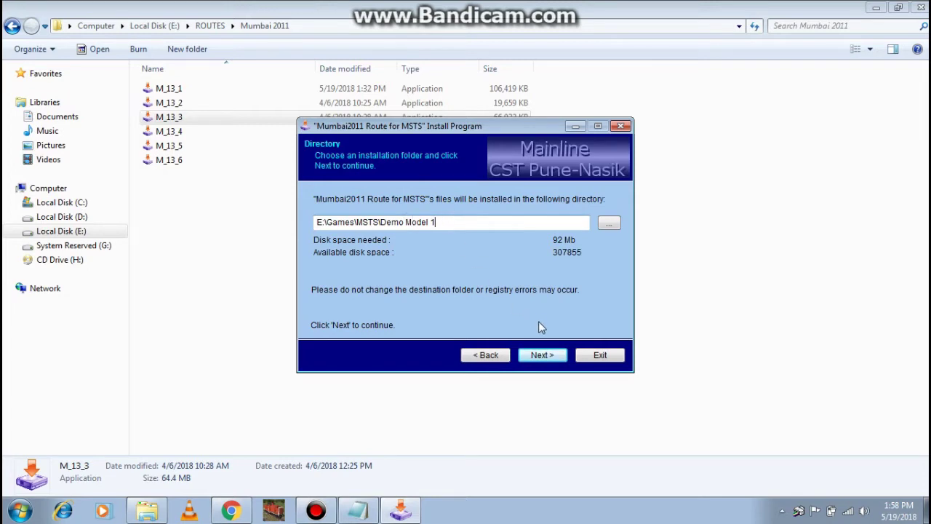
{"action": "left_click", "coordinate": [544, 355]}
{"action": "left_click", "coordinate": [551, 357]}
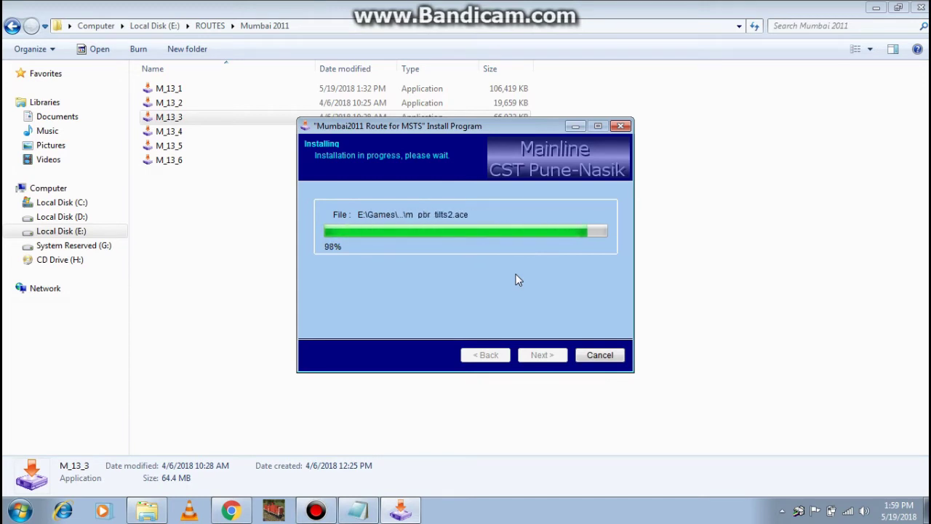
Exit the completed M_13_3 installer, refresh the folder, and confirm in the Program Compatibility Assistant that it installed correctly
{"action": "left_click", "coordinate": [550, 355]}
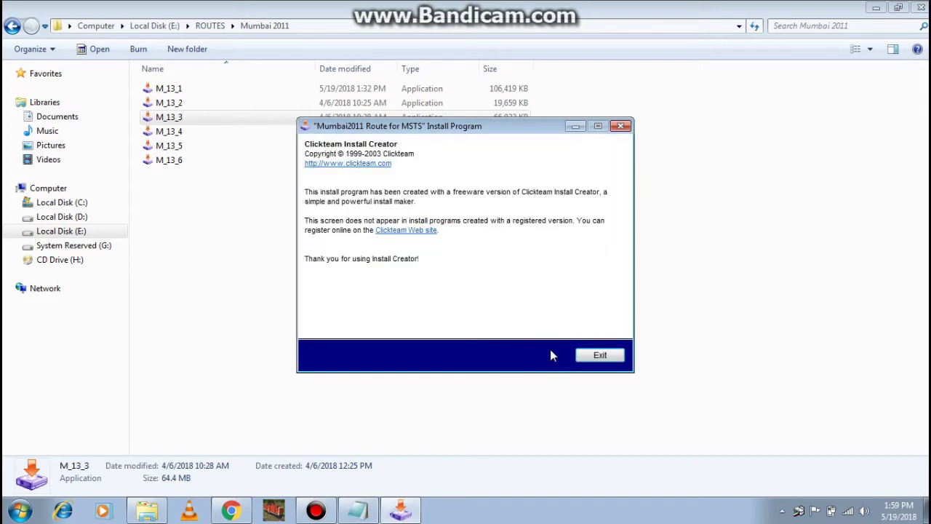
{"action": "left_click", "coordinate": [590, 352]}
{"action": "left_click", "coordinate": [243, 209]}
{"action": "right_click", "coordinate": [262, 234]}
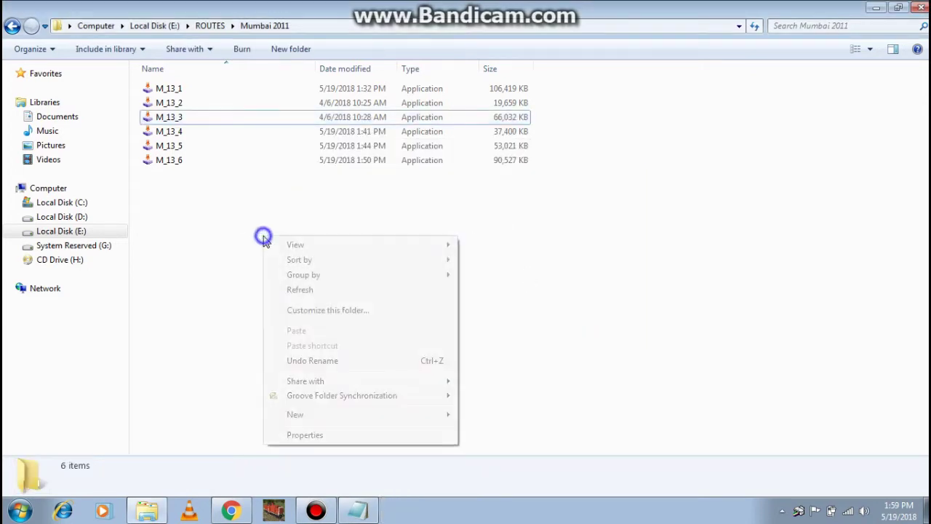
{"action": "left_click", "coordinate": [301, 298]}
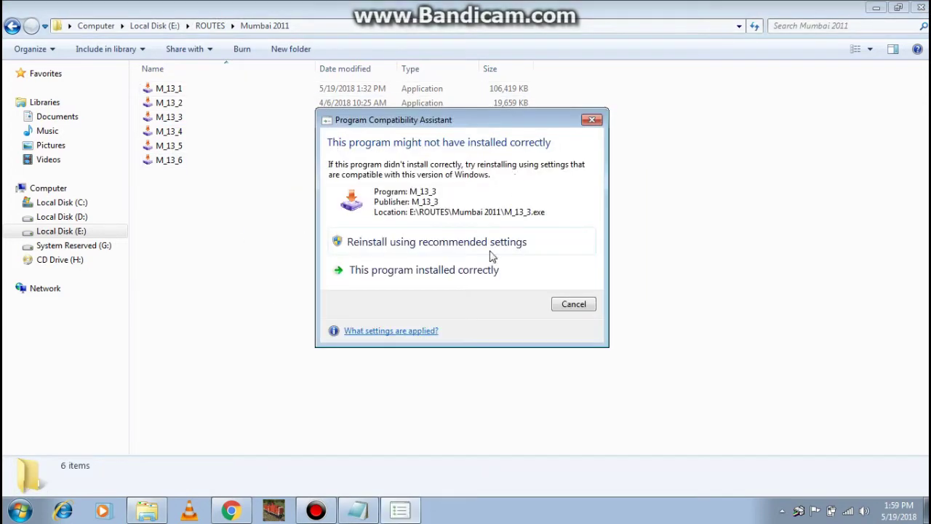
{"action": "left_click", "coordinate": [413, 275]}
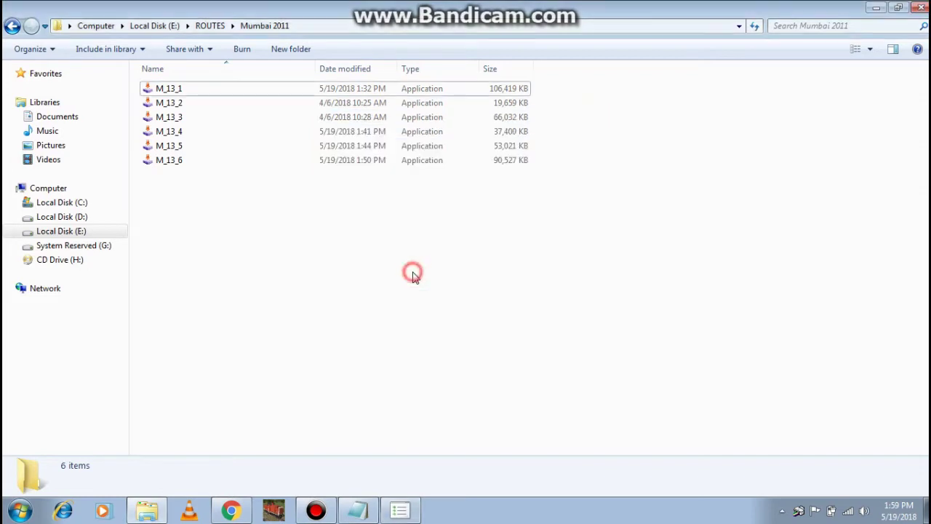
Launch the M_13_4 installer from the Mumbai 2011 folder, turning off the option to always ask before opening this file
{"action": "left_click", "coordinate": [336, 131]}
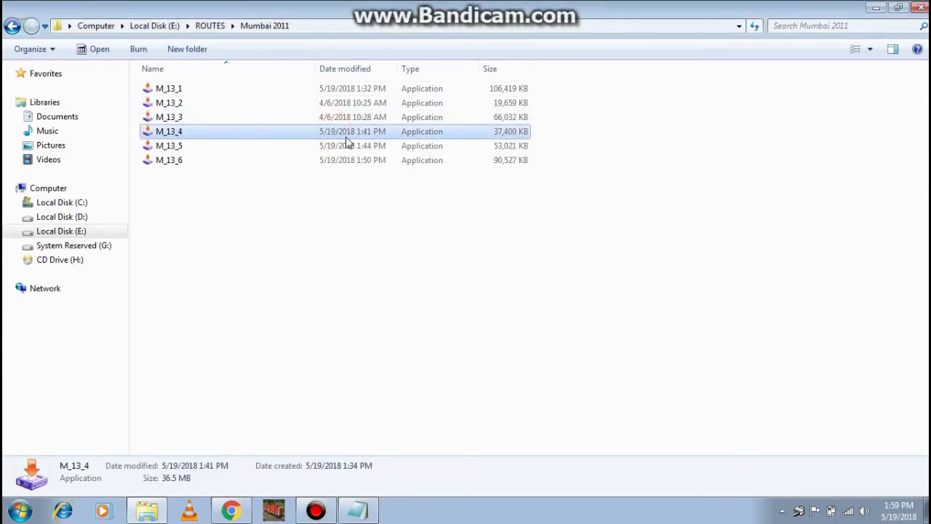
{"action": "double_click", "coordinate": [347, 133]}
{"action": "left_click", "coordinate": [403, 289]}
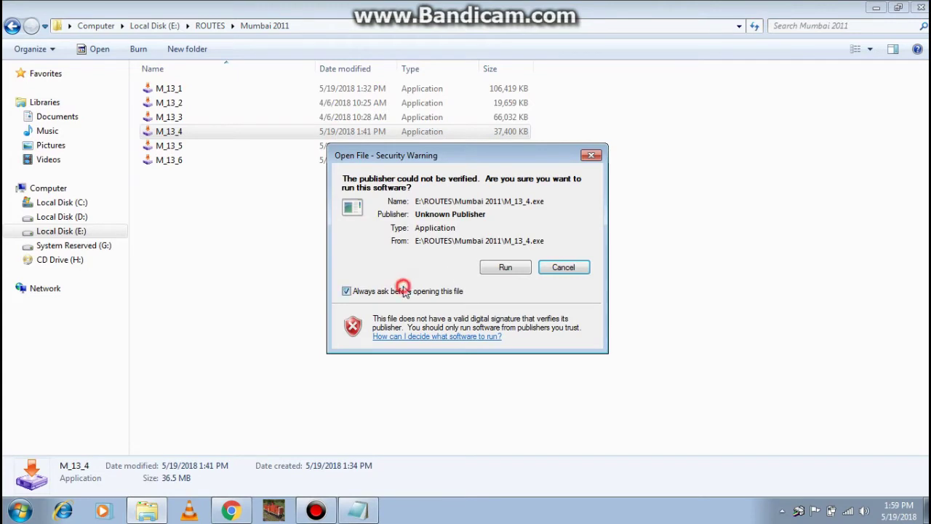
{"action": "left_click", "coordinate": [505, 267]}
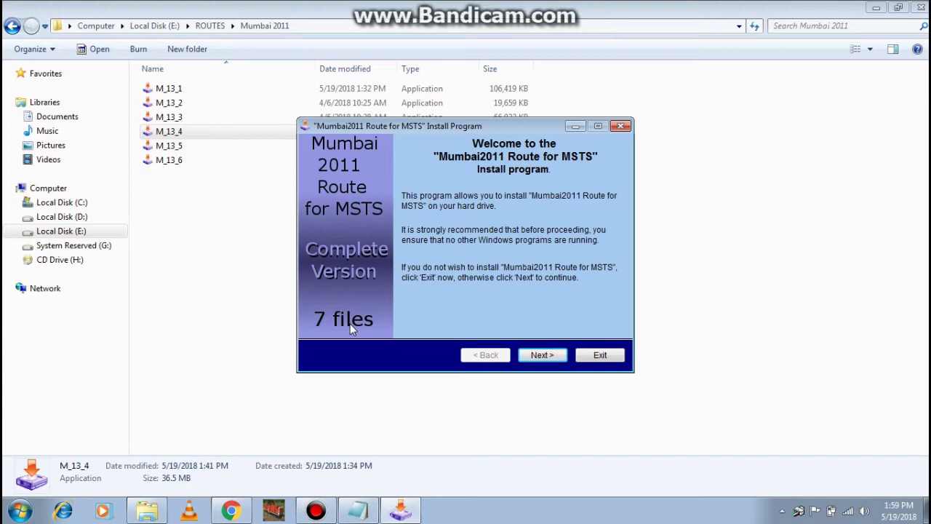
Check the download page in Chrome for the Mumbai 2011 running stock and M_13_7.exe notes, then return to the M_13_4 installer
{"action": "left_click", "coordinate": [231, 510]}
{"action": "scroll", "coordinate": [233, 442], "scroll_direction": "down", "scroll_amount": 4}
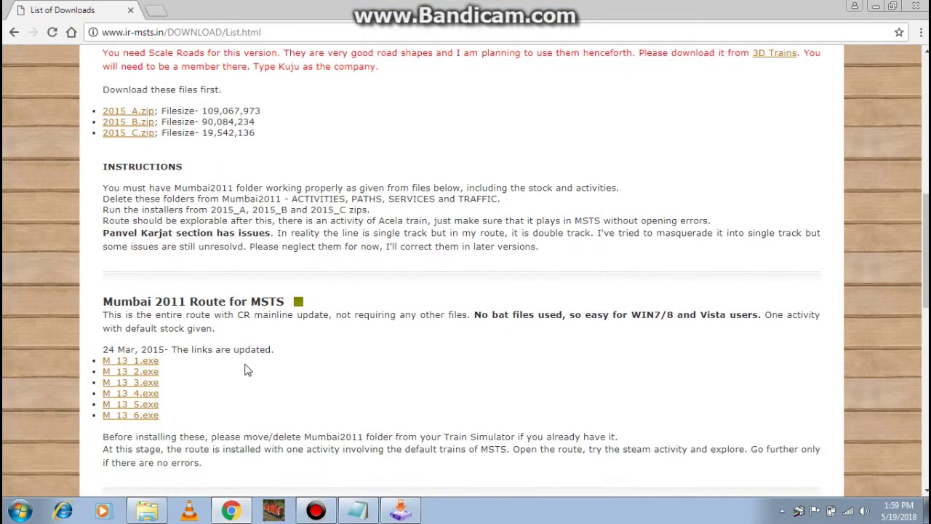
{"action": "scroll", "coordinate": [246, 364], "scroll_direction": "down", "scroll_amount": 3}
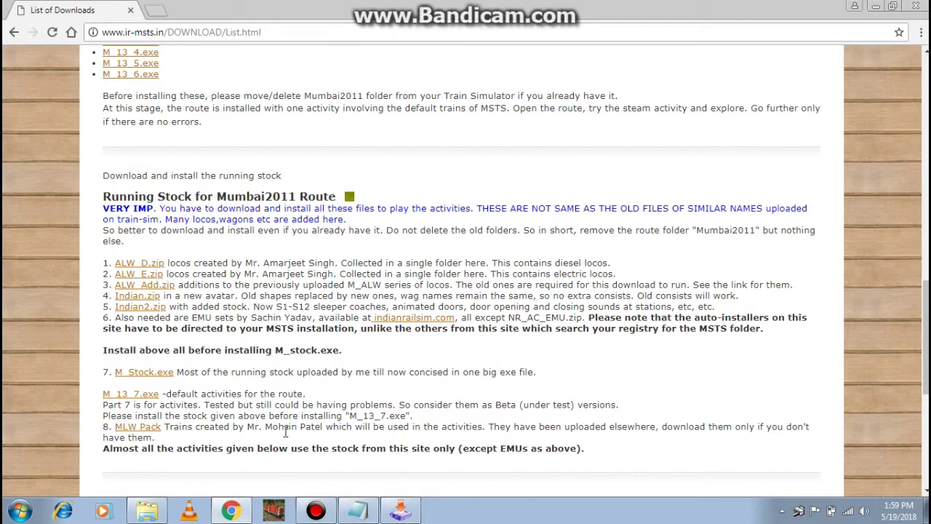
{"action": "mouse_move", "coordinate": [321, 511]}
{"action": "left_click_drag", "start_coordinate": [205, 406], "coordinate": [397, 408]}
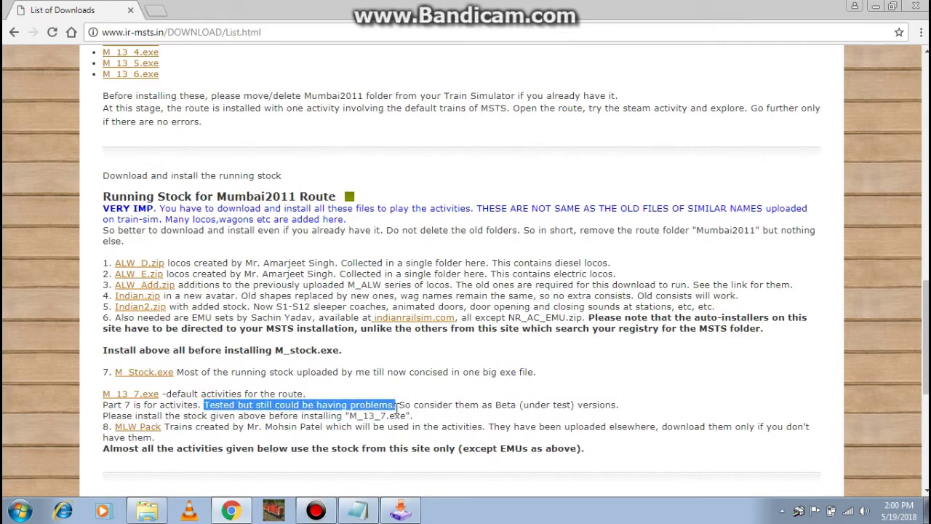
{"action": "left_click", "coordinate": [232, 512]}
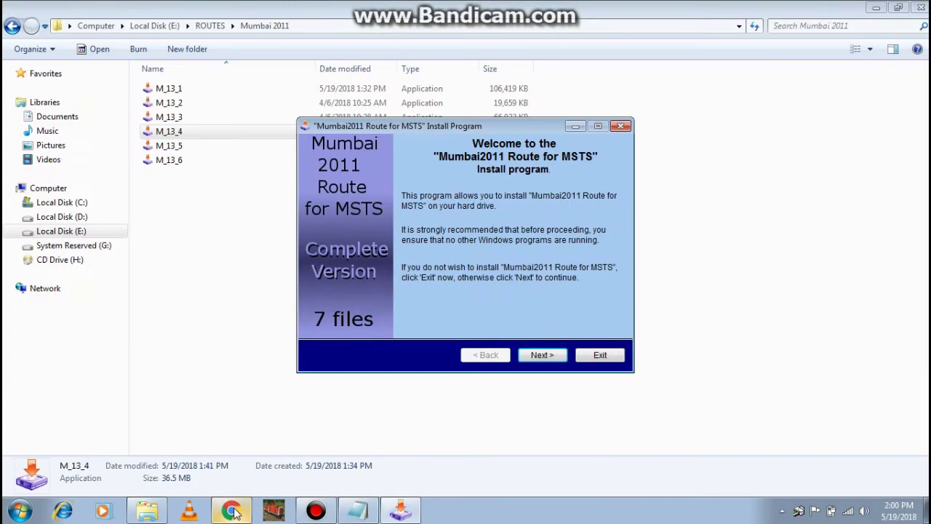
Proceed past the M_13_4 installer's introductory pages and agree with the license terms and conditions
{"action": "left_click", "coordinate": [542, 355]}
{"action": "left_click", "coordinate": [542, 356]}
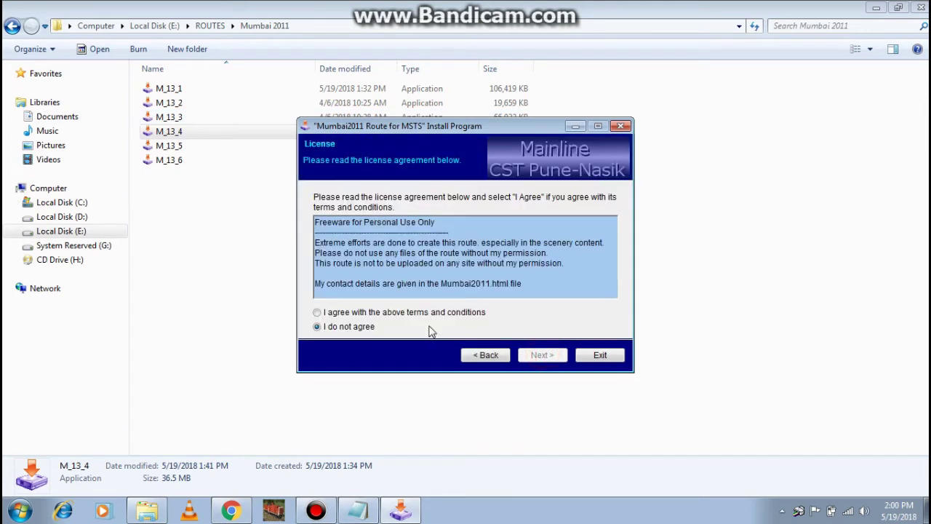
{"action": "left_click", "coordinate": [432, 312]}
{"action": "left_click", "coordinate": [557, 355]}
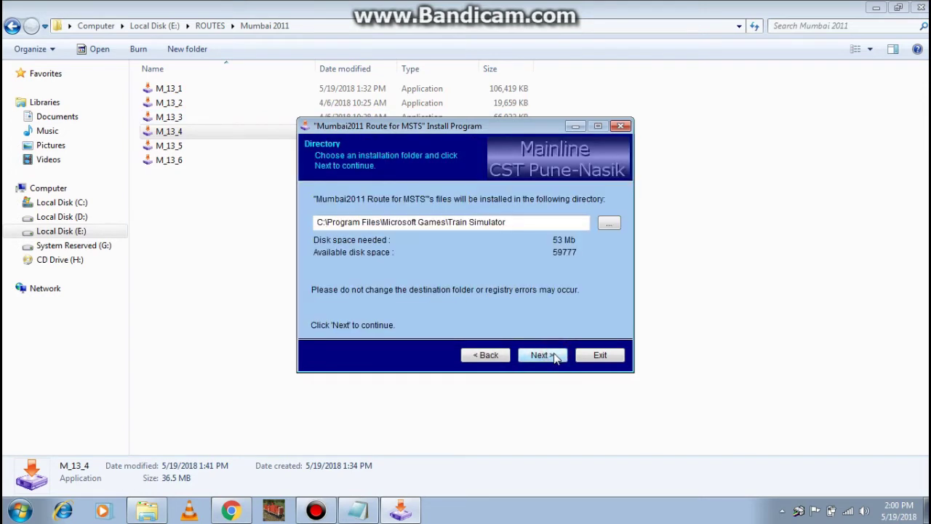
Replace the M_13_4 installation folder with E:\Games\MSTS\Demo Model 1 and start the installation
{"action": "left_click", "coordinate": [571, 223]}
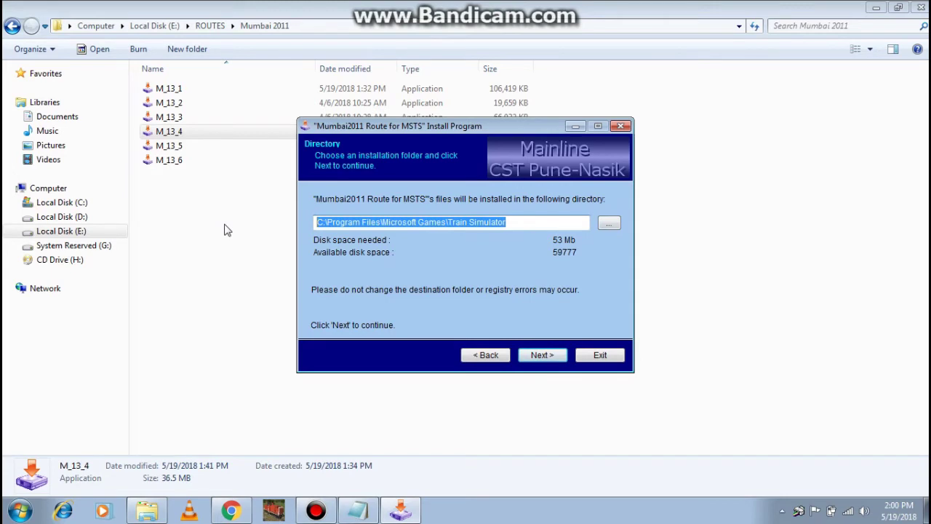
{"action": "type", "text": "E:\\Games\\MSTS\\Demo Model 1"}
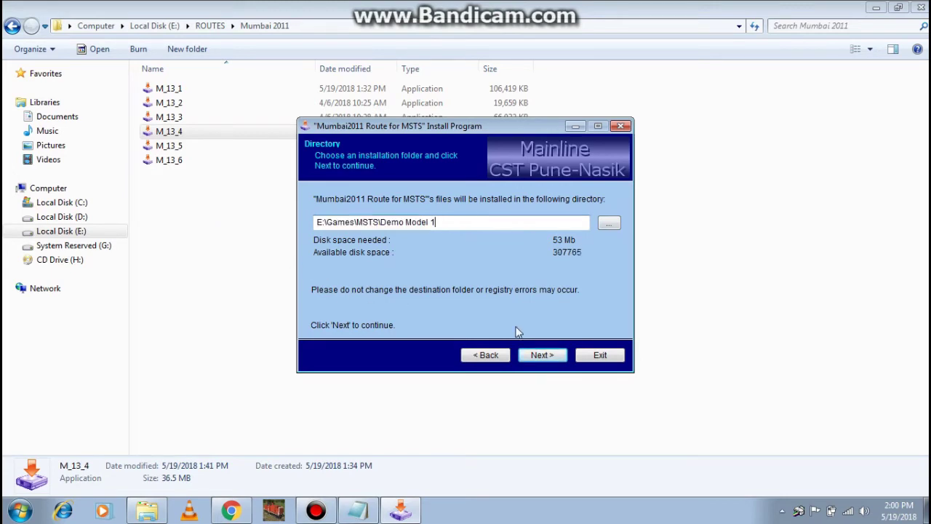
{"action": "left_click", "coordinate": [542, 355]}
{"action": "left_click", "coordinate": [546, 356]}
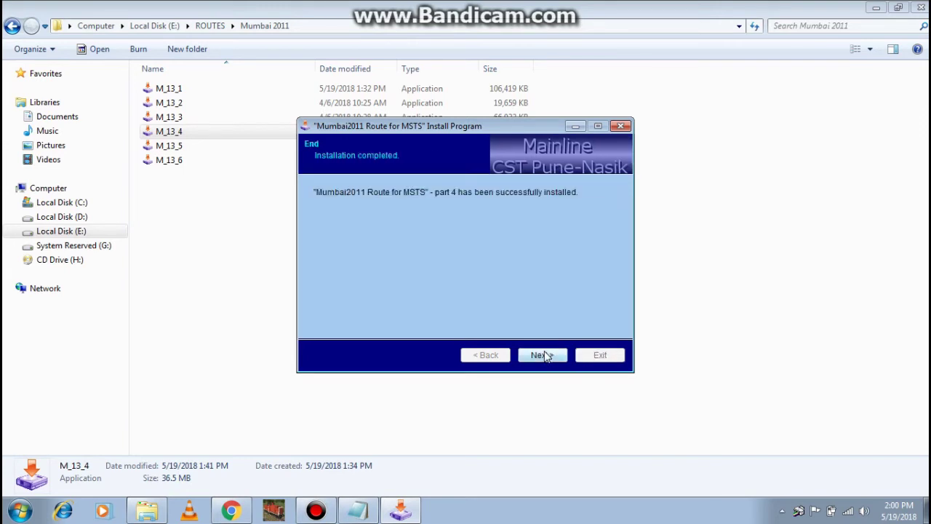
Exit the completed M_13_4 installer and refresh the Mumbai 2011 folder
{"action": "left_click", "coordinate": [546, 355]}
{"action": "left_click", "coordinate": [600, 355]}
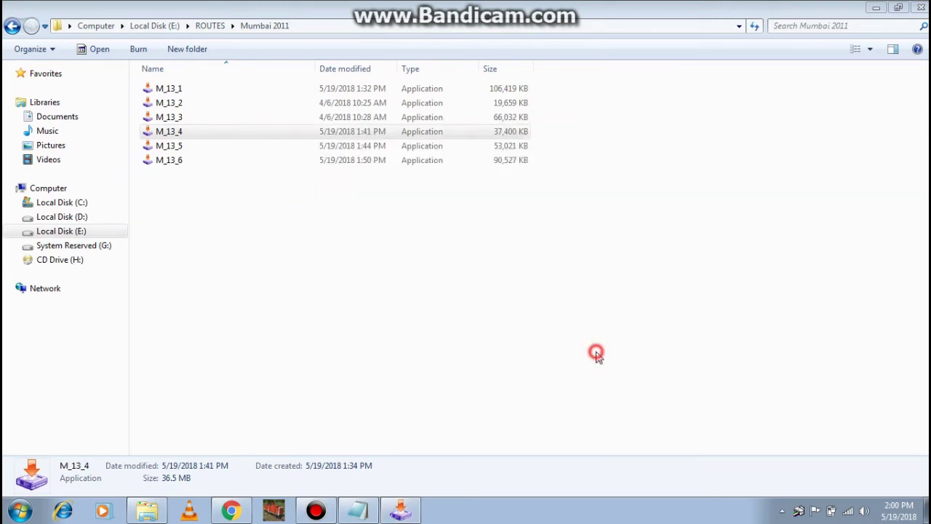
{"action": "right_click", "coordinate": [351, 285]}
{"action": "left_click", "coordinate": [388, 337]}
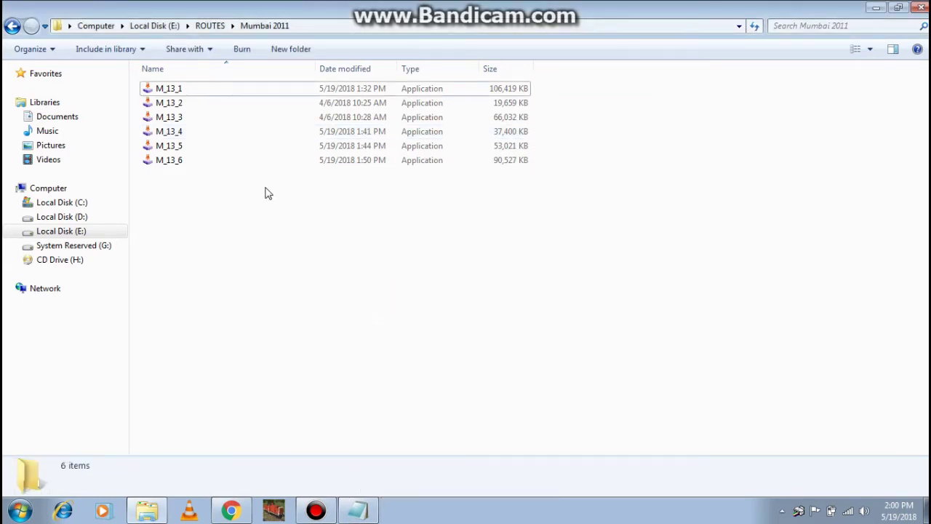
Run the M_13_5 installer, proceed past its introductory pages, and agree with the license terms and conditions
{"action": "left_click", "coordinate": [208, 147]}
{"action": "double_click", "coordinate": [208, 149]}
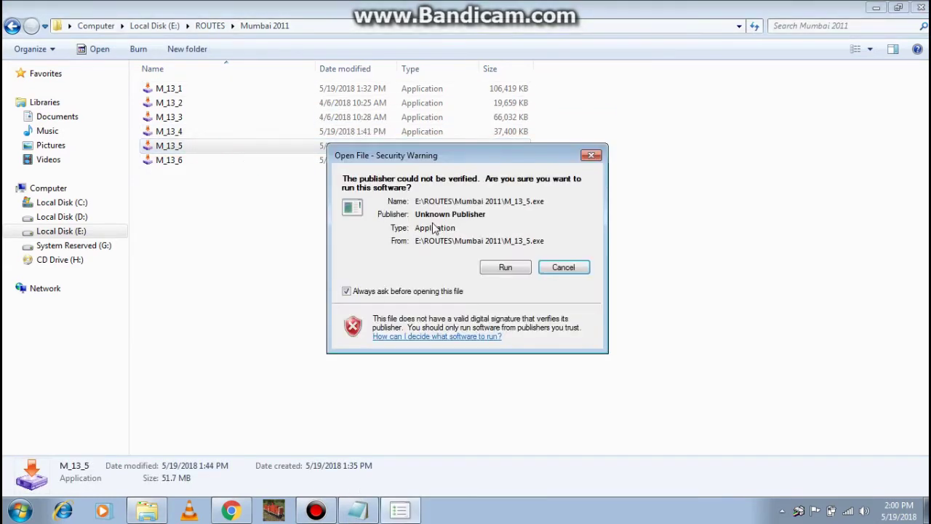
{"action": "left_click", "coordinate": [501, 266]}
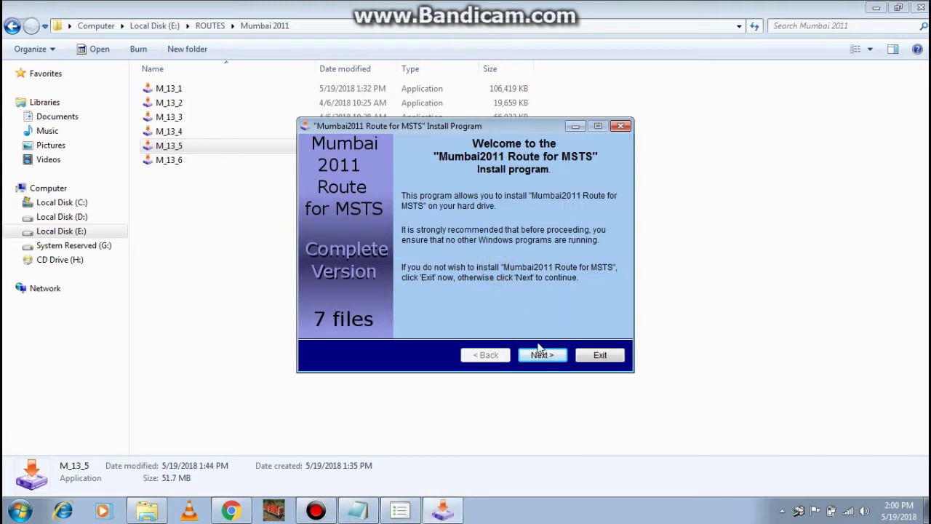
{"action": "left_click", "coordinate": [540, 355]}
{"action": "left_click", "coordinate": [545, 361]}
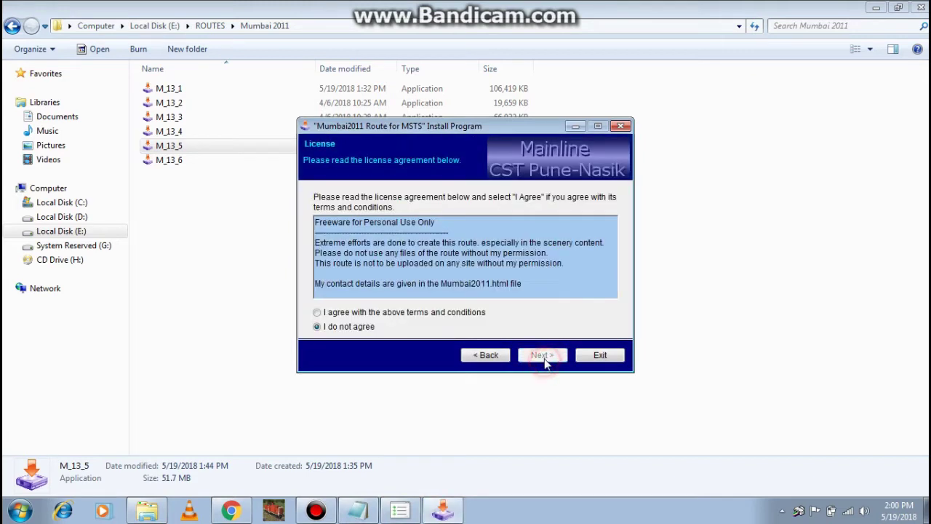
{"action": "left_click", "coordinate": [407, 310]}
{"action": "left_click", "coordinate": [540, 356]}
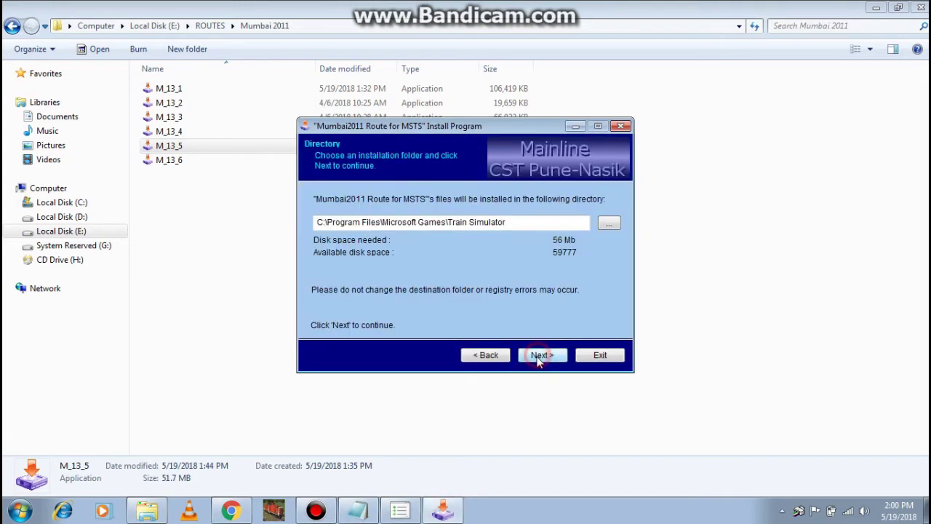
Replace the M_13_5 installation folder with E:\Games\MSTS\Demo Model 1 and start the installation
{"action": "left_click", "coordinate": [528, 224]}
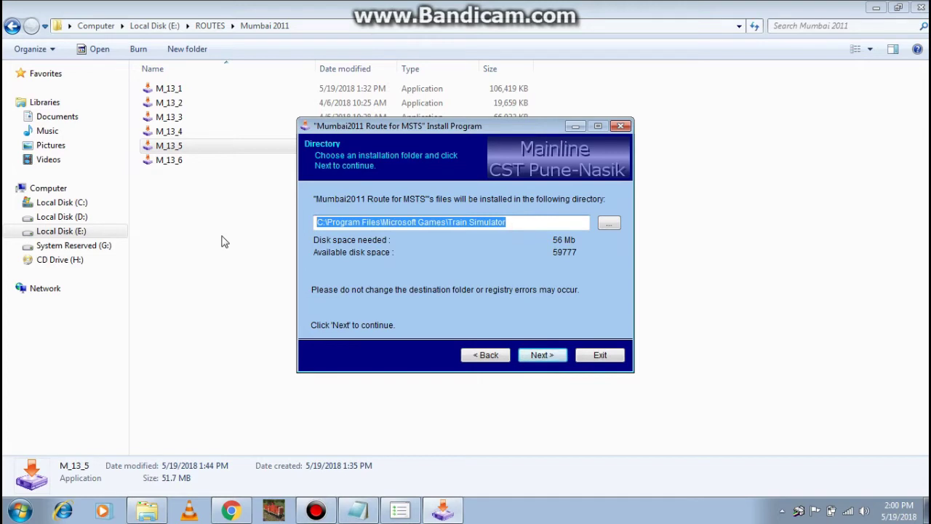
{"action": "type", "text": "E:\\Games\\MSTS\\Demo Model 1"}
{"action": "left_click", "coordinate": [542, 355]}
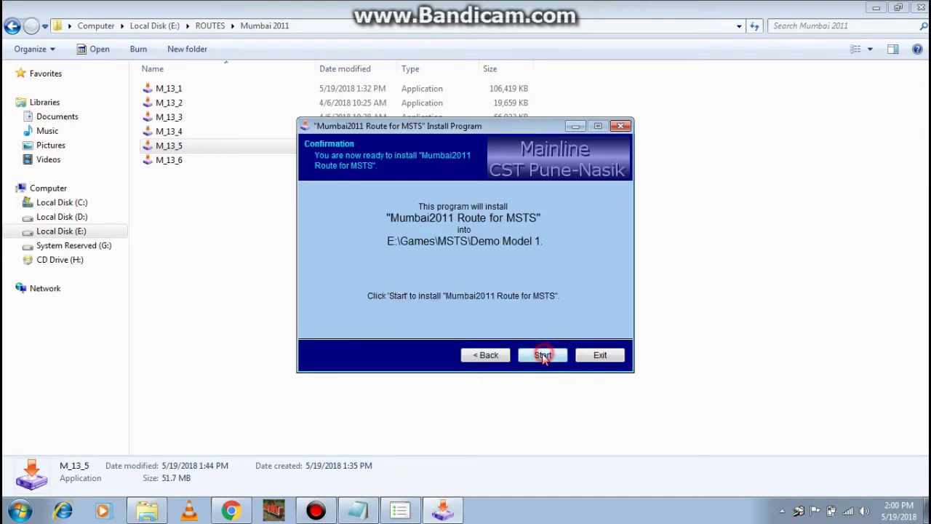
{"action": "left_click", "coordinate": [543, 355]}
Dismiss the Program Compatibility Assistant for M_13_4 and exit the completed M_13_5 installer
{"action": "left_click_drag", "start_coordinate": [434, 126], "coordinate": [540, 126]}
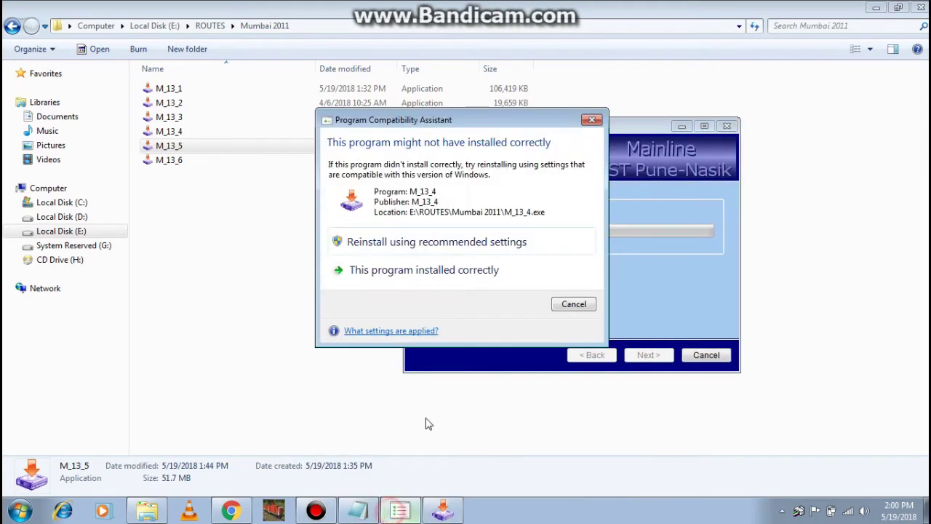
{"action": "left_click", "coordinate": [436, 329]}
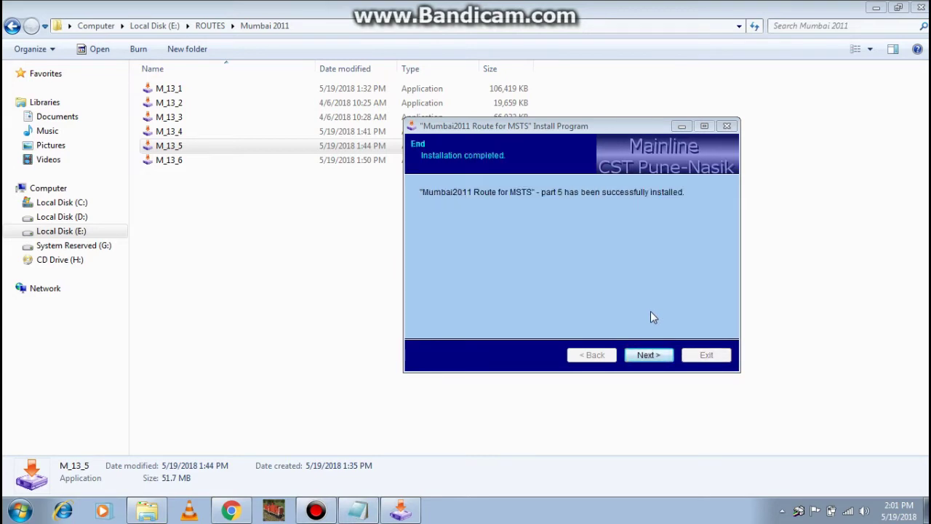
{"action": "left_click", "coordinate": [649, 355]}
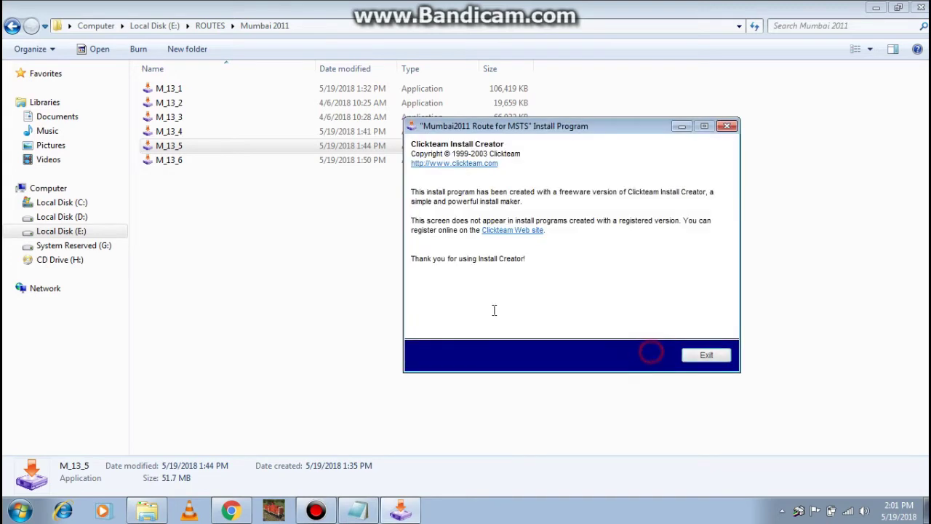
{"action": "left_click", "coordinate": [707, 355]}
Refresh the folder and launch the M_13_6 installer with the option to always ask before opening this file turned off
{"action": "right_click", "coordinate": [238, 221]}
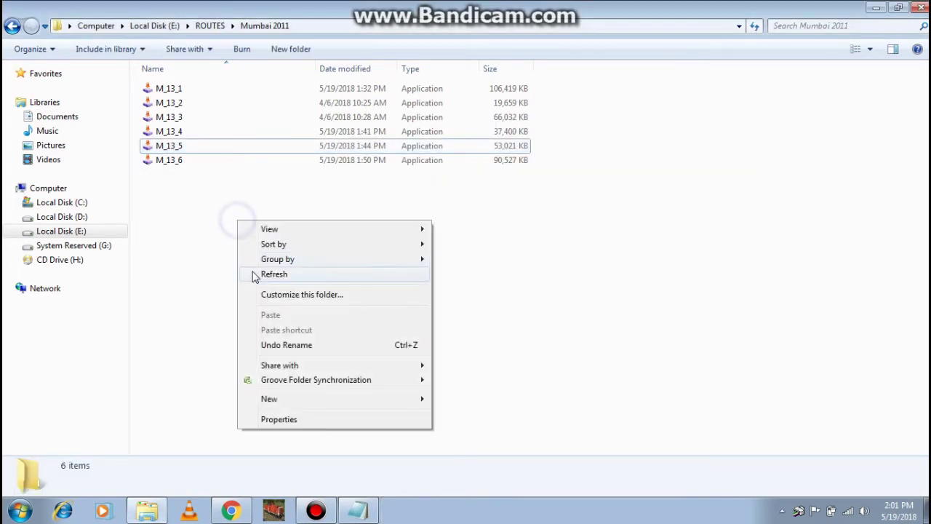
{"action": "left_click", "coordinate": [254, 274]}
{"action": "double_click", "coordinate": [247, 161]}
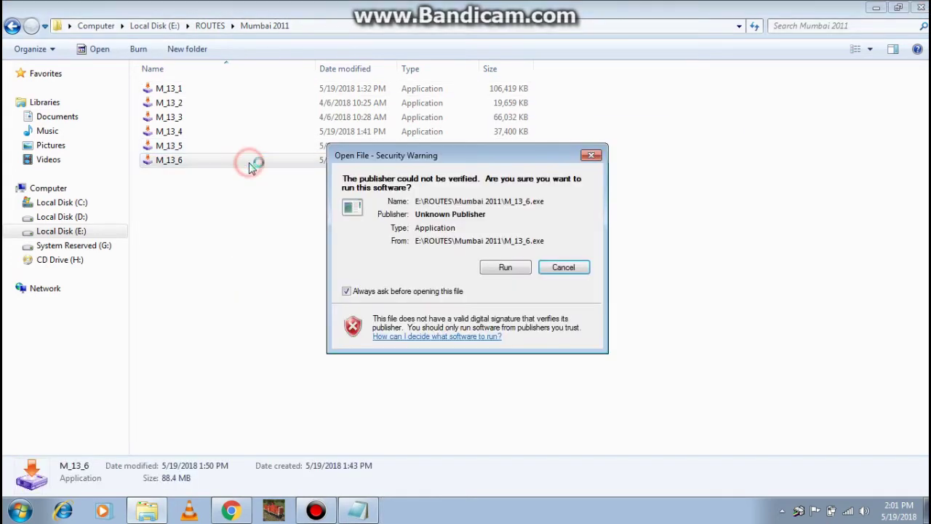
{"action": "left_click", "coordinate": [368, 291]}
{"action": "left_click", "coordinate": [509, 326]}
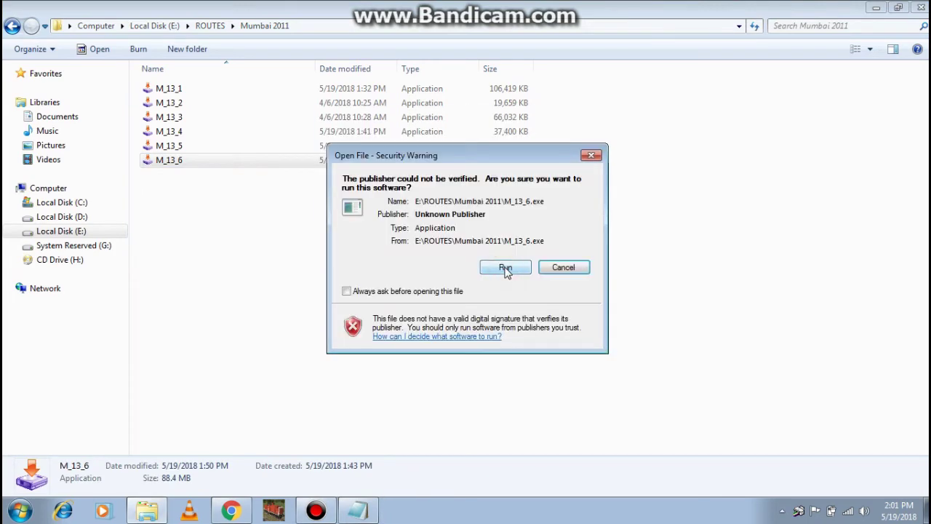
{"action": "left_click", "coordinate": [506, 268]}
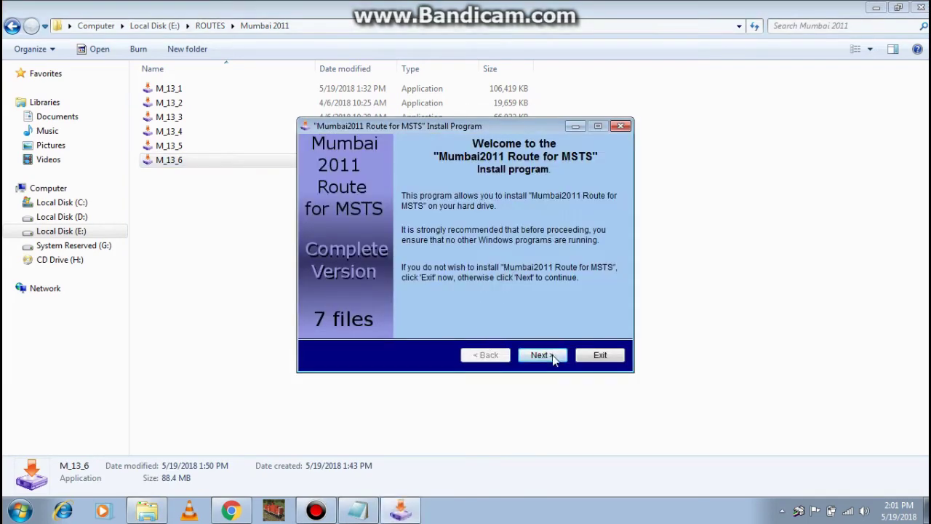
Proceed past the M_13_6 installer's introductory pages and agree with the license terms and conditions
{"action": "left_click", "coordinate": [550, 357]}
{"action": "left_click", "coordinate": [542, 355]}
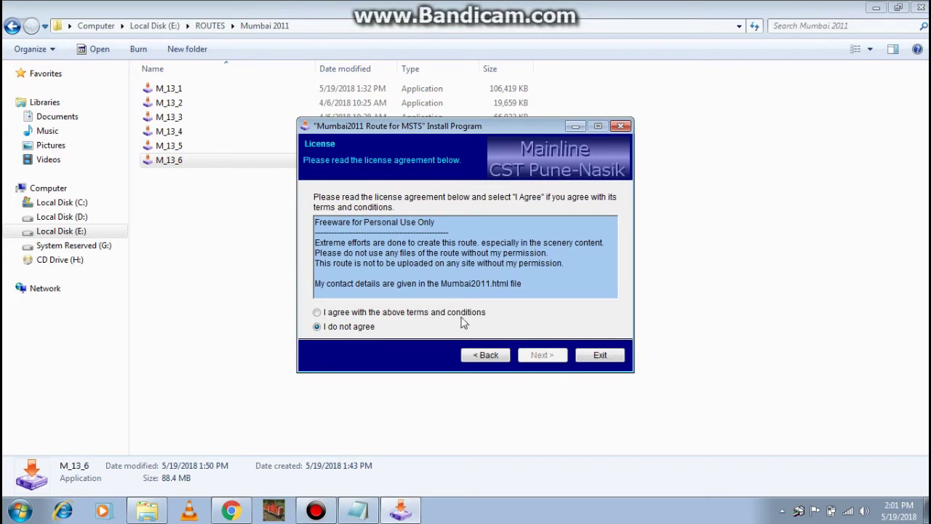
{"action": "left_click", "coordinate": [459, 312]}
{"action": "left_click", "coordinate": [544, 356]}
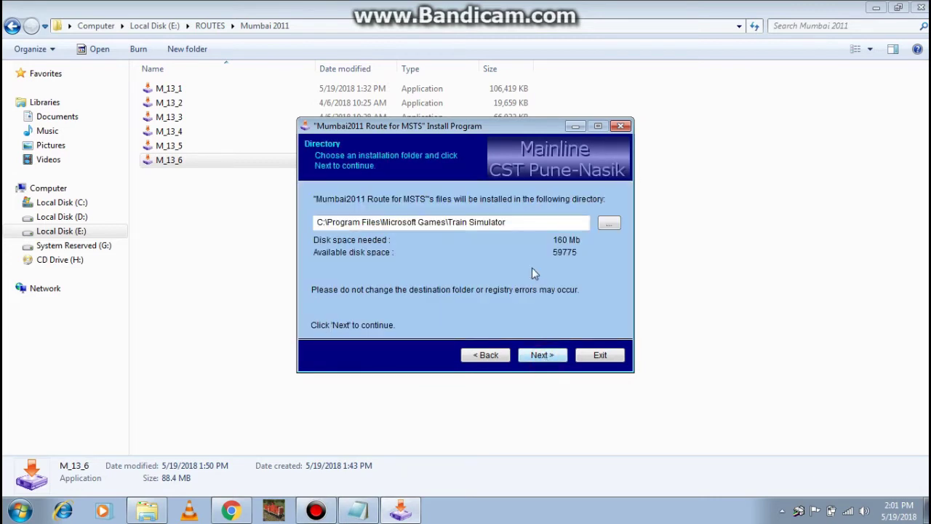
Replace the M_13_6 installation folder with E:\Games\MSTS\Demo Model 1 and start the installation
{"action": "triple_click", "coordinate": [521, 222]}
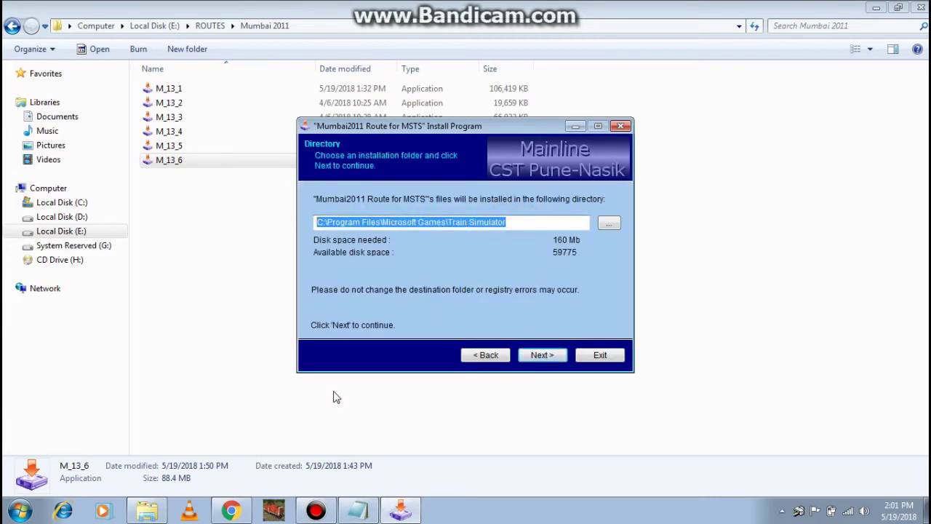
{"action": "type", "text": "E:\\Games\\MSTS\\Demo Model 1"}
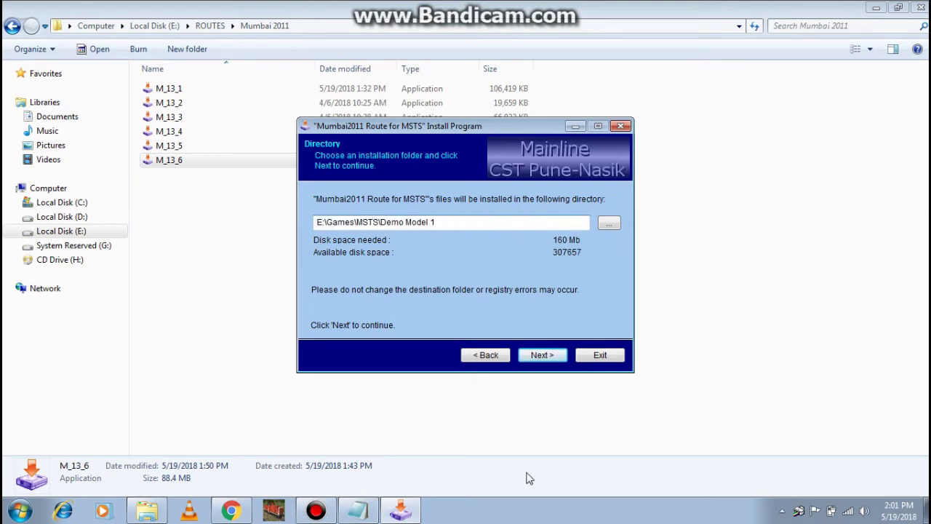
{"action": "left_click", "coordinate": [549, 354]}
{"action": "left_click", "coordinate": [545, 358]}
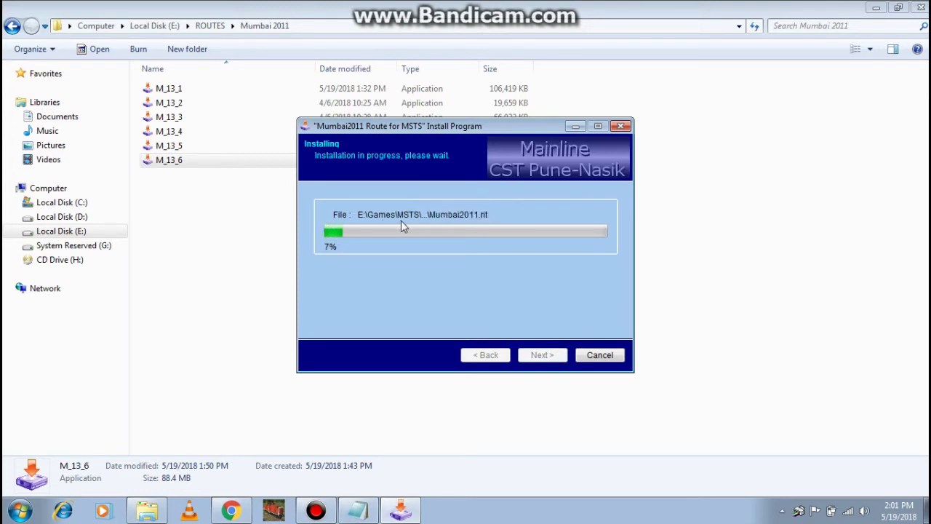
{"action": "left_click_drag", "start_coordinate": [405, 126], "coordinate": [402, 157]}
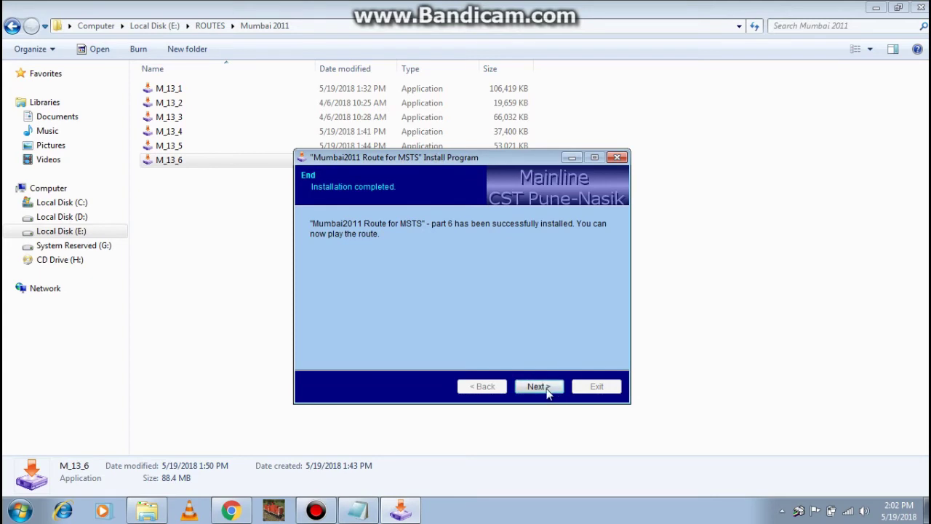
Exit the completed M_13_6 installer and refresh the Mumbai 2011 folder
{"action": "left_click", "coordinate": [547, 389]}
{"action": "left_click", "coordinate": [596, 387]}
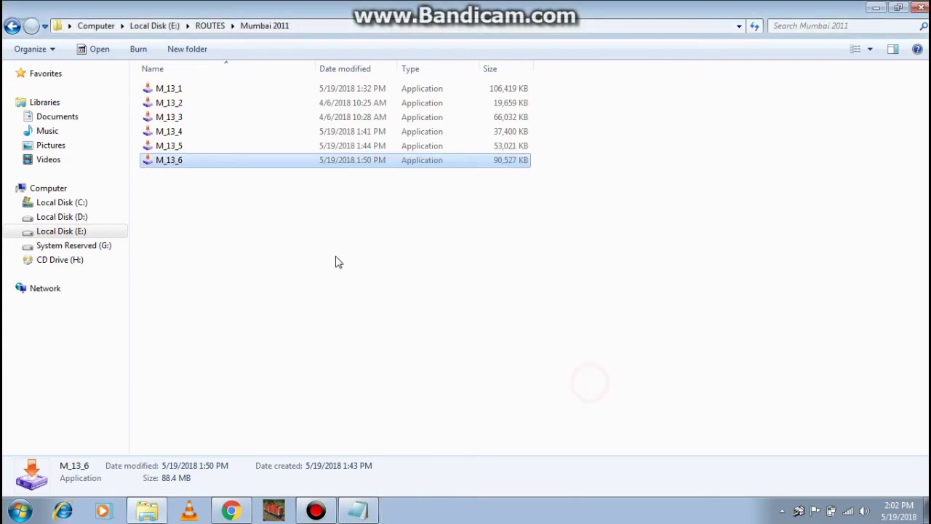
{"action": "right_click", "coordinate": [333, 255]}
{"action": "left_click", "coordinate": [393, 308]}
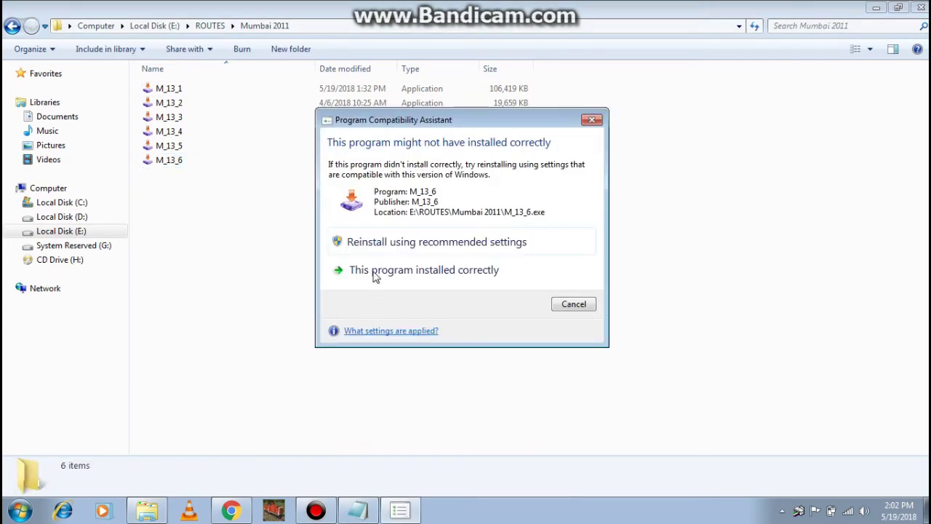
Mark the M_13_6 program as installed correctly in the compatibility assistant and refresh the route installer folder
{"action": "left_click", "coordinate": [374, 272]}
{"action": "right_click", "coordinate": [373, 272]}
{"action": "left_click", "coordinate": [409, 325]}
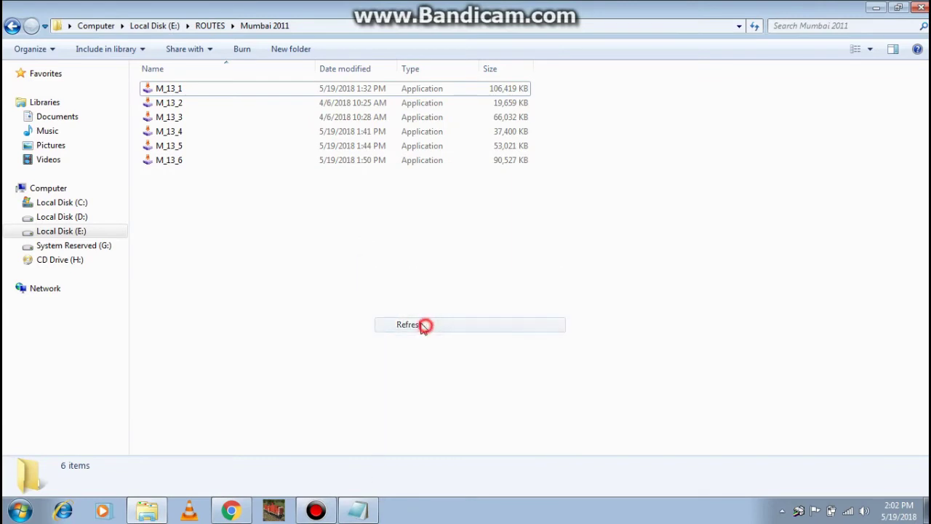
{"action": "right_click", "coordinate": [333, 274]}
{"action": "left_click", "coordinate": [364, 328]}
{"action": "right_click", "coordinate": [307, 289]}
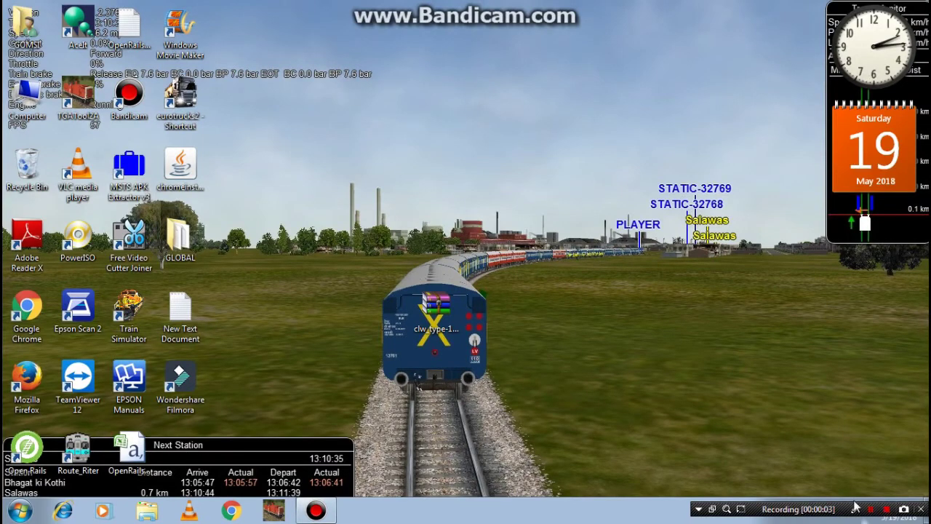
Launch Open Rails and choose the Mumbai2011 route for the Demo Model 1 installation profile
{"action": "double_click", "coordinate": [22, 457]}
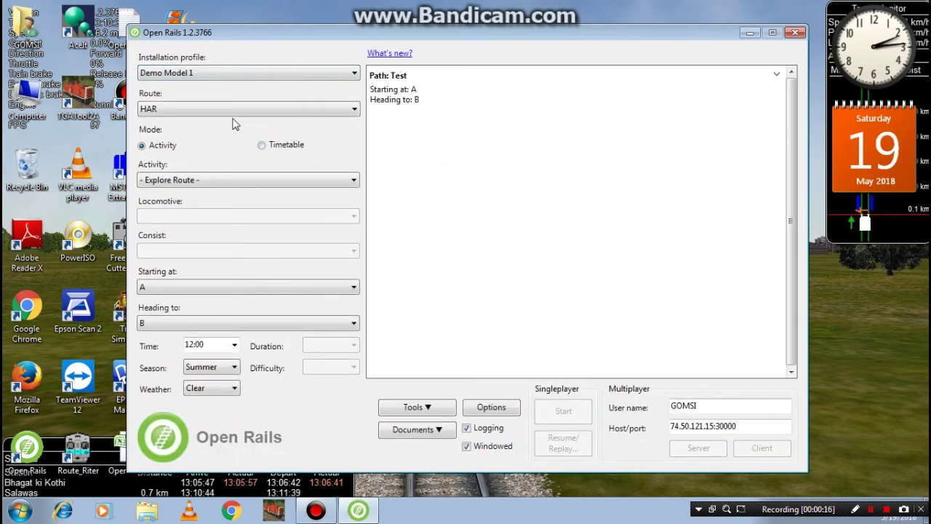
{"action": "left_click", "coordinate": [154, 111]}
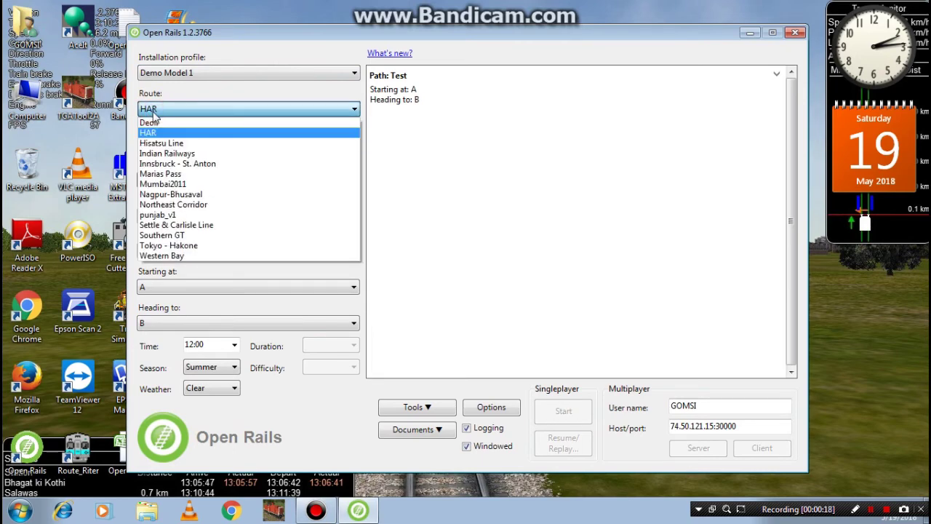
{"action": "left_click", "coordinate": [177, 184]}
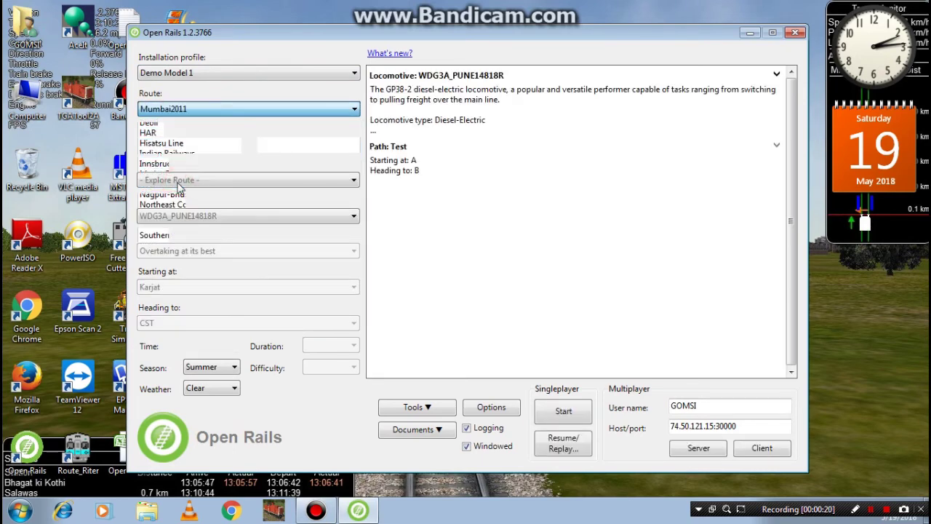
Review the route's activities and starting points, previewing J -Good Old Days before returning to Explore Route
{"action": "left_click", "coordinate": [215, 180]}
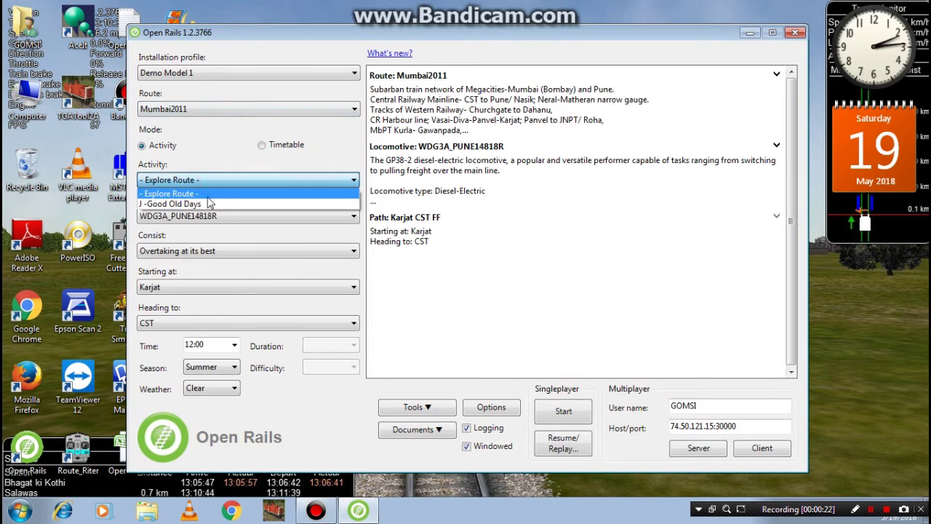
{"action": "left_click", "coordinate": [207, 190]}
{"action": "left_click", "coordinate": [198, 180]}
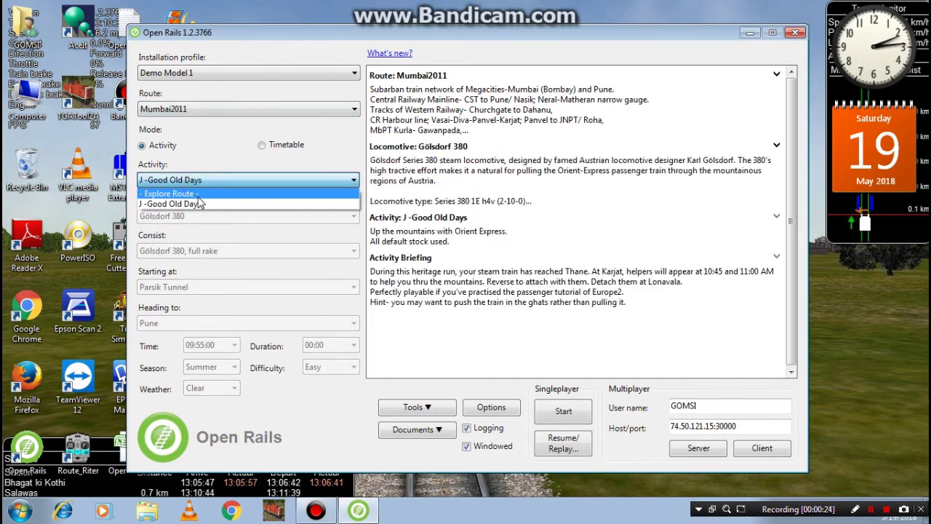
{"action": "left_click", "coordinate": [197, 191]}
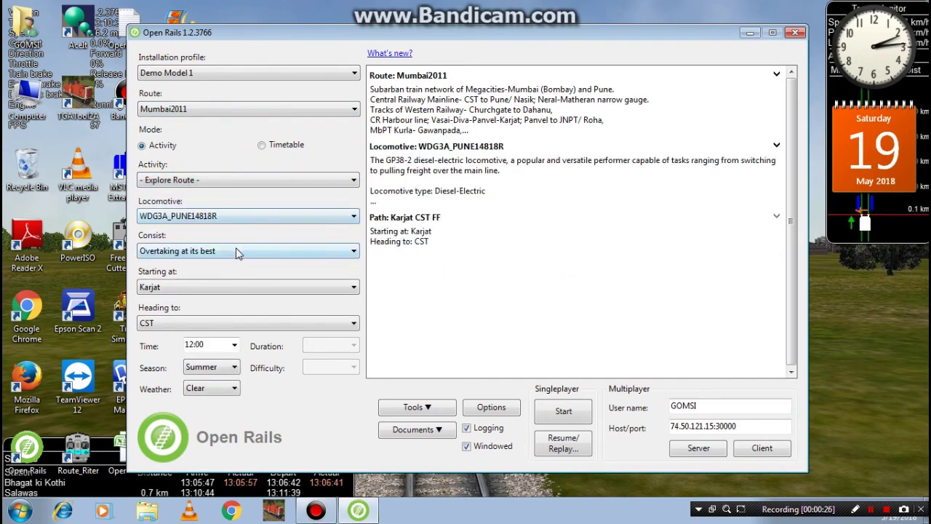
{"action": "left_click", "coordinate": [185, 289]}
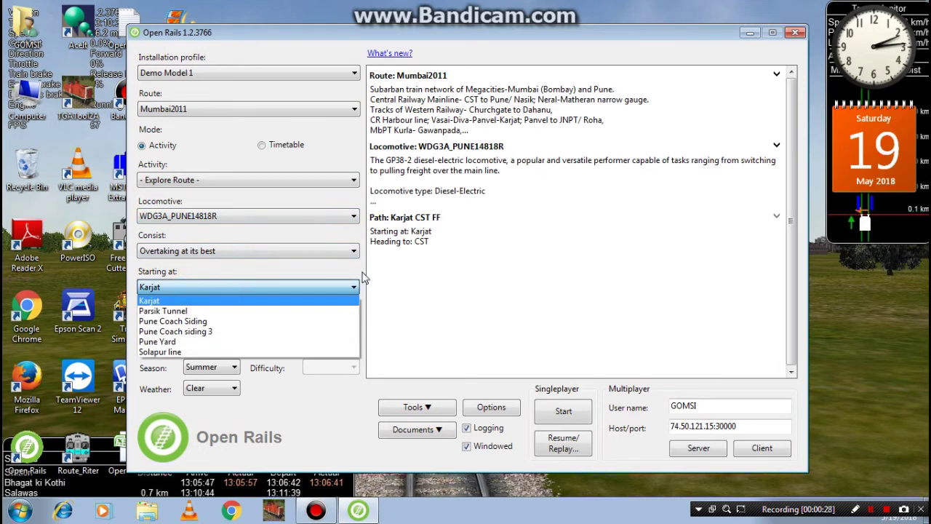
{"action": "left_click", "coordinate": [470, 279]}
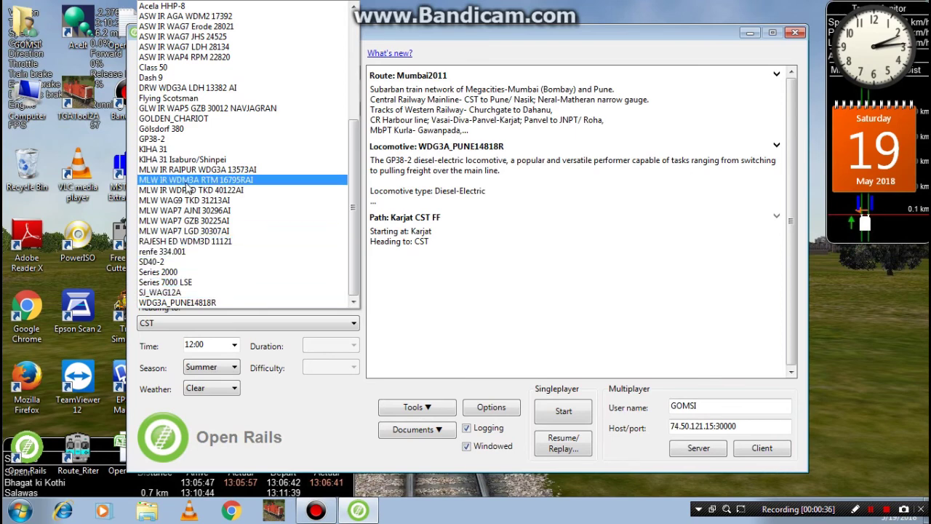
Choose the GLW IR WAP5 GZB 30012 NAVJAGRAN locomotive and start the single-player Explore Route session
{"action": "scroll", "coordinate": [188, 188], "scroll_direction": "up", "scroll_amount": 3}
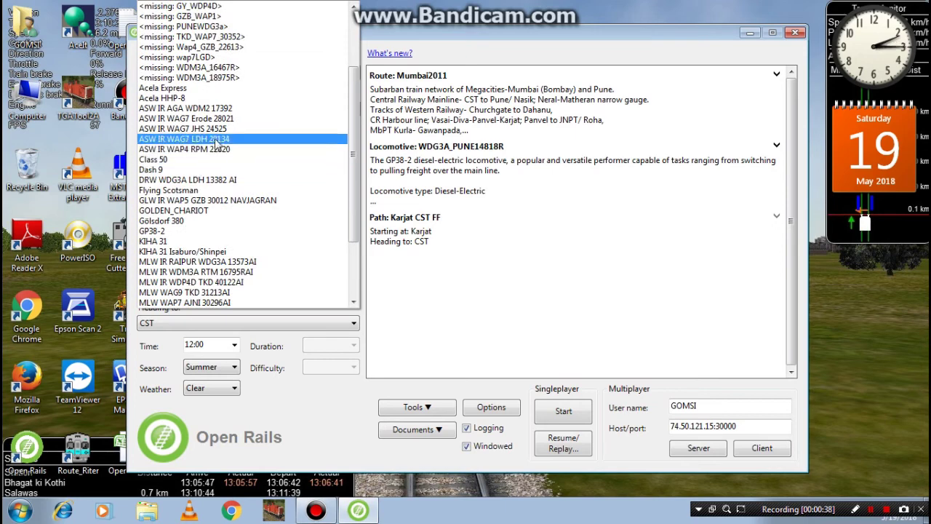
{"action": "scroll", "coordinate": [218, 248], "scroll_direction": "down", "scroll_amount": 2}
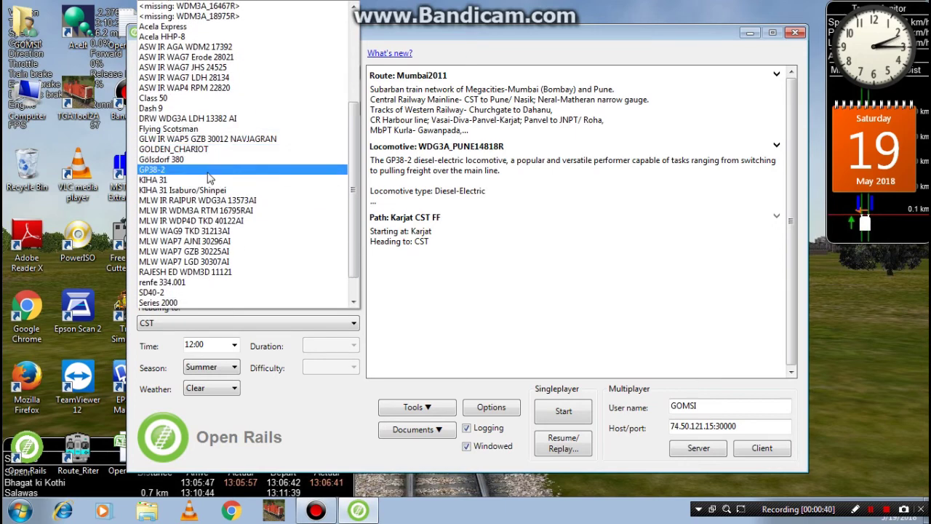
{"action": "left_click", "coordinate": [223, 139]}
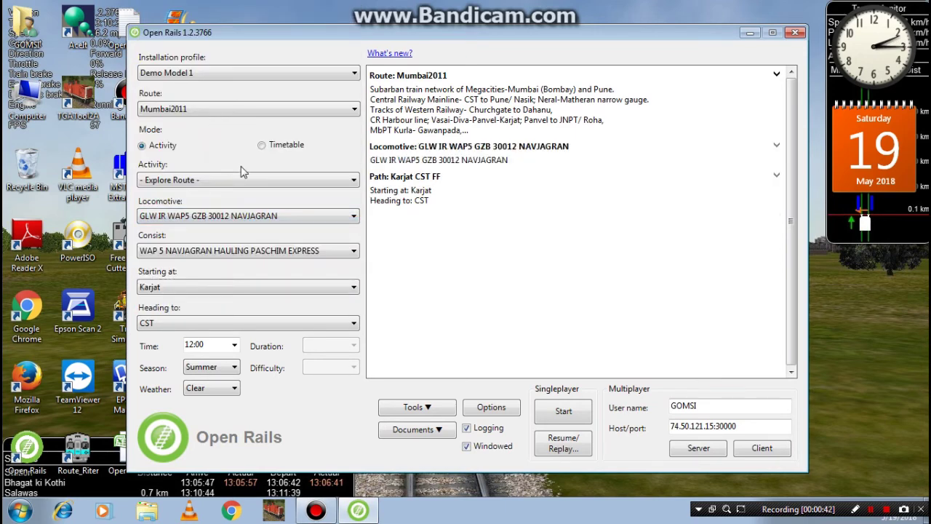
{"action": "left_click", "coordinate": [564, 412]}
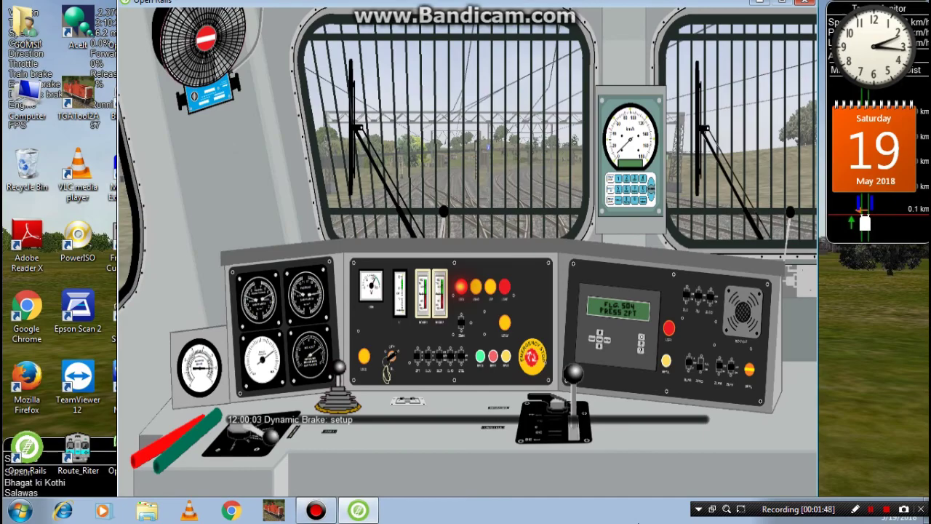
Examine the locomotive and surrounding tracks from the front external and trackside cameras at several angles
{"action": "key", "text": "2"}
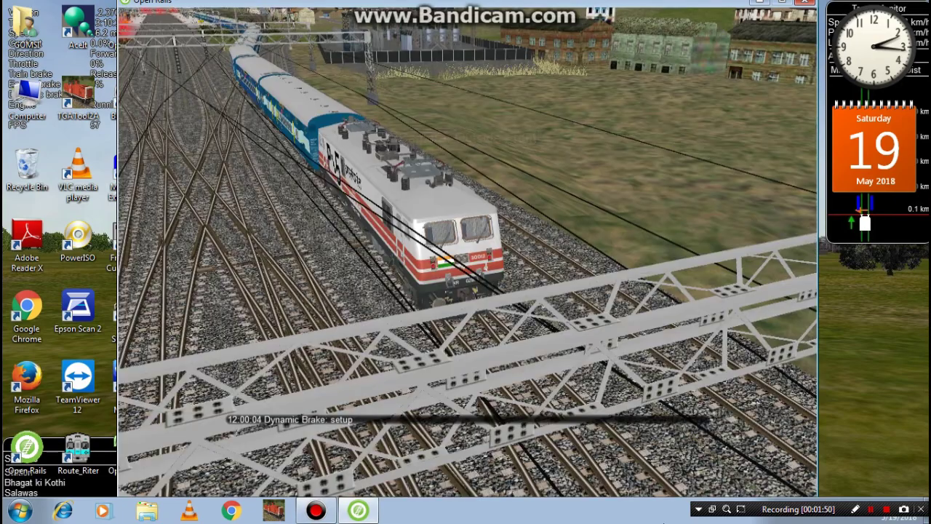
{"action": "key", "text": "Down"}
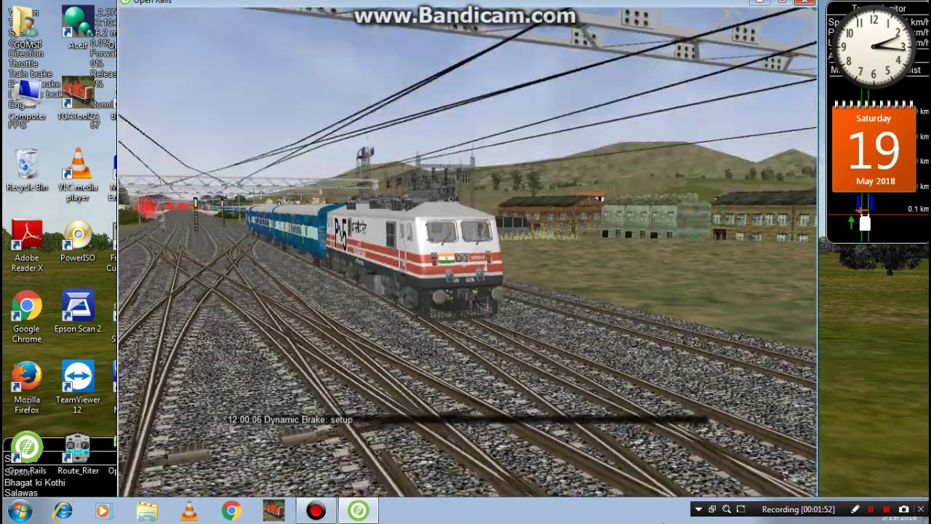
{"action": "key", "text": "Left"}
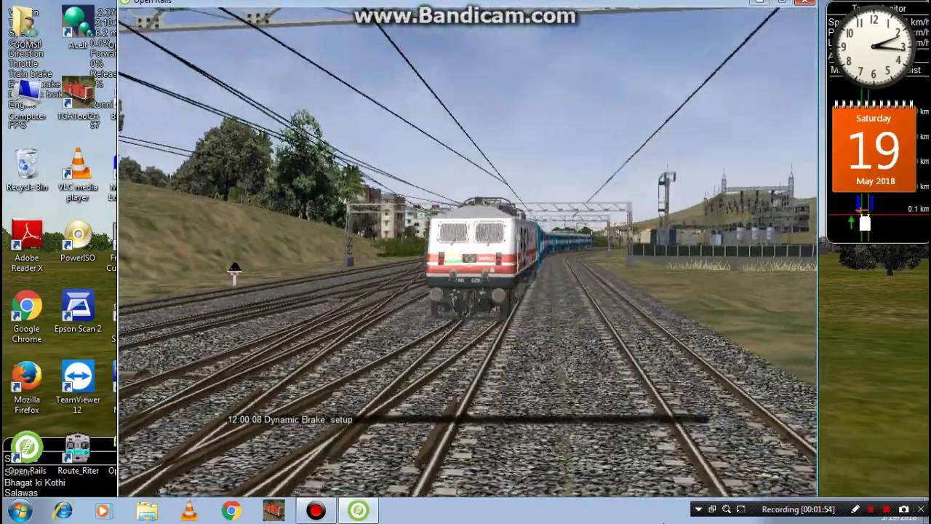
{"action": "key", "text": "Left"}
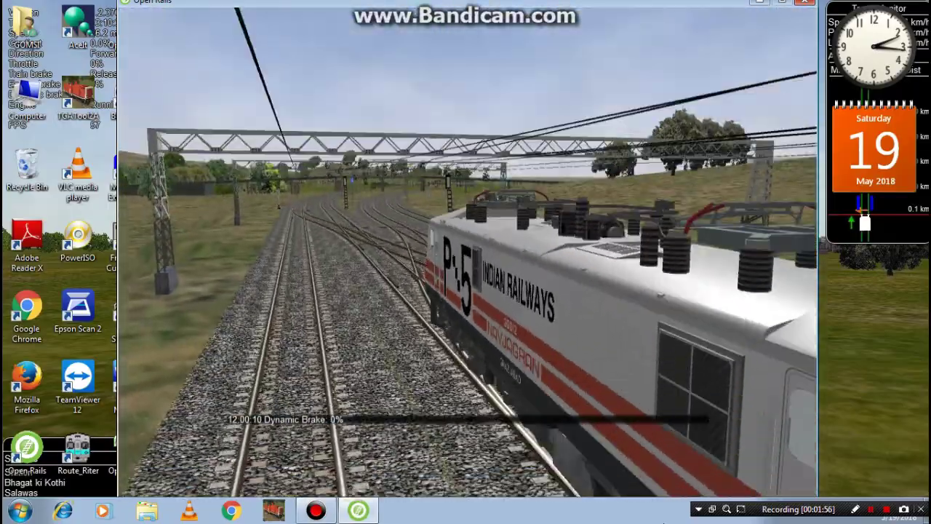
{"action": "key", "text": "4"}
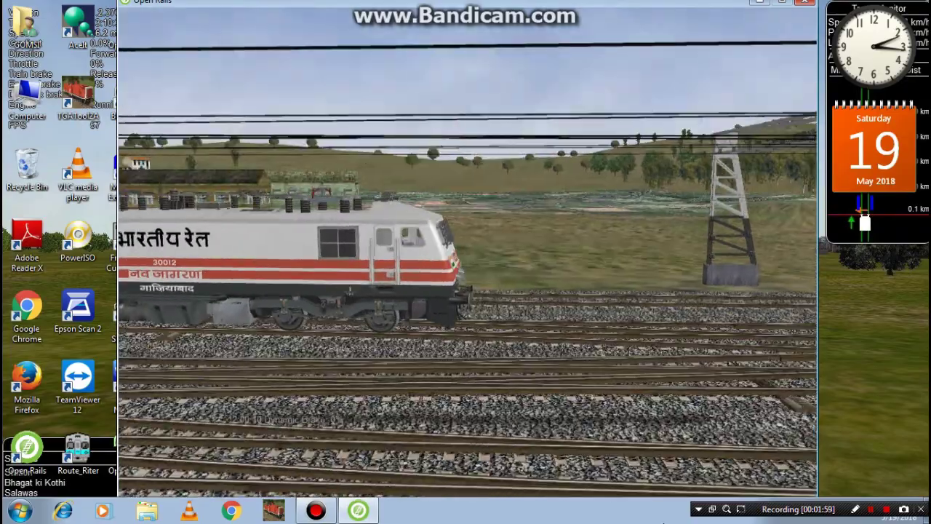
{"action": "key", "text": "Right"}
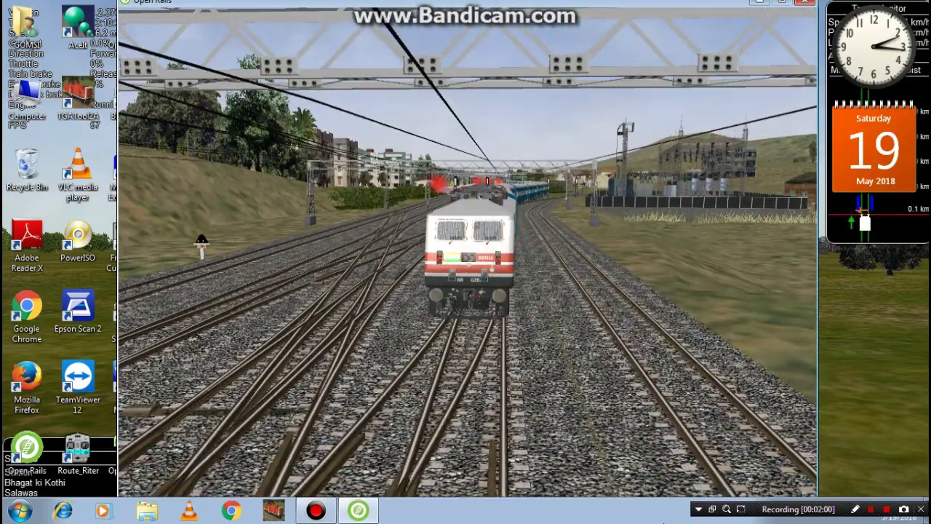
Examine the rear of the train at the Karjat platform from the rear external camera and close the simulation
{"action": "key", "text": "3"}
{"action": "key", "text": "Left"}
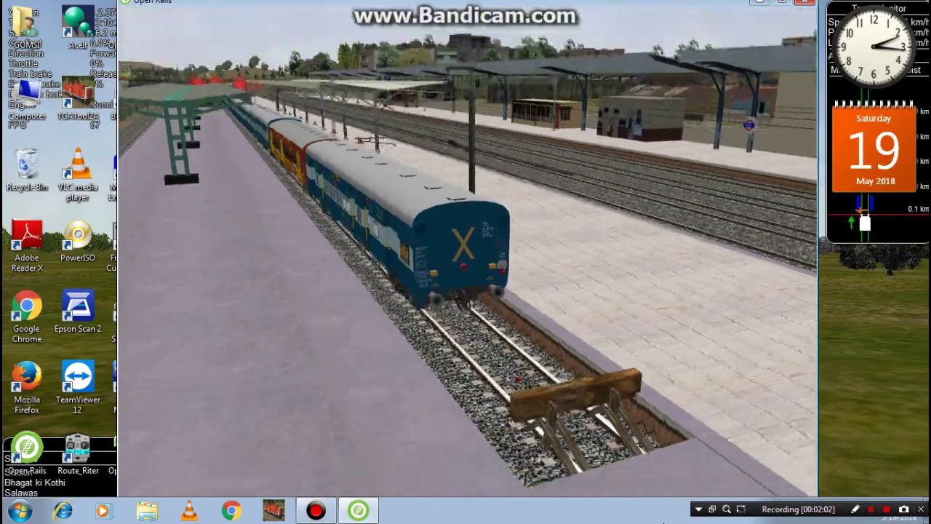
{"action": "key", "text": "Down"}
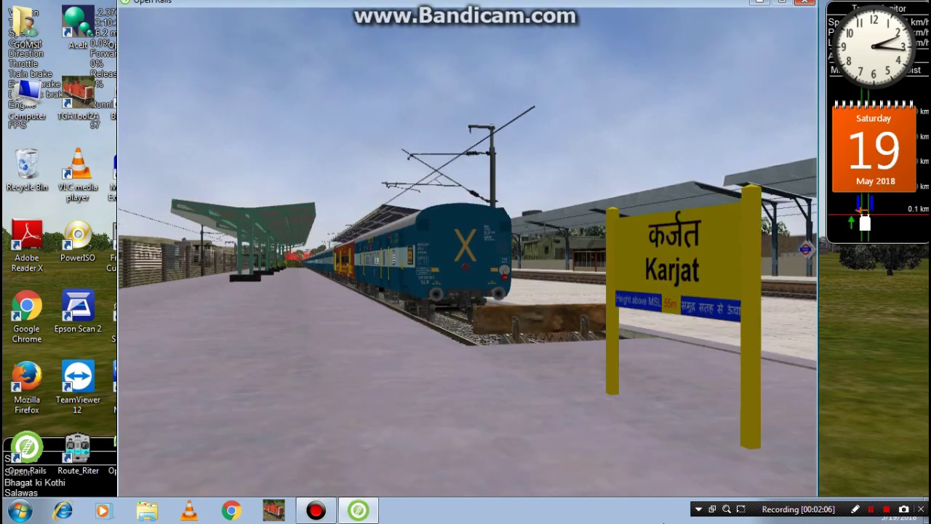
{"action": "key", "text": "Left"}
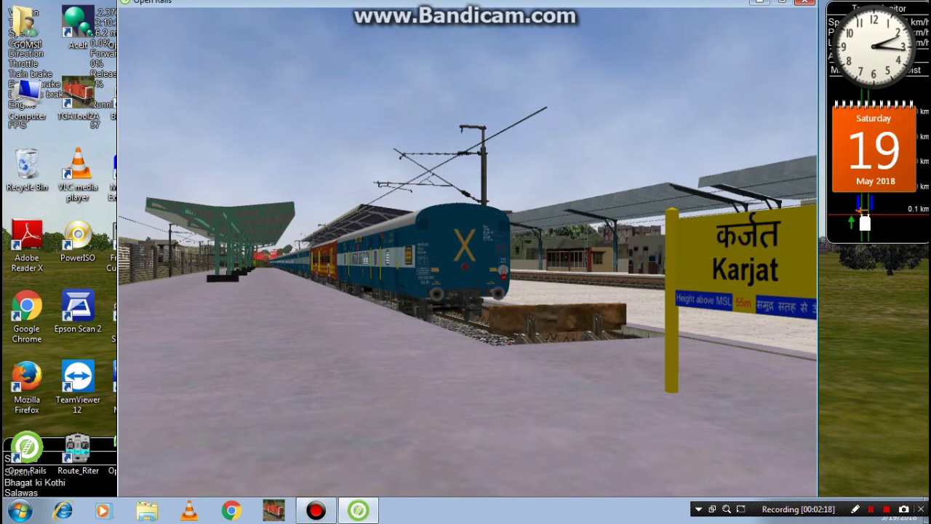
{"action": "left_click", "coordinate": [805, 6]}
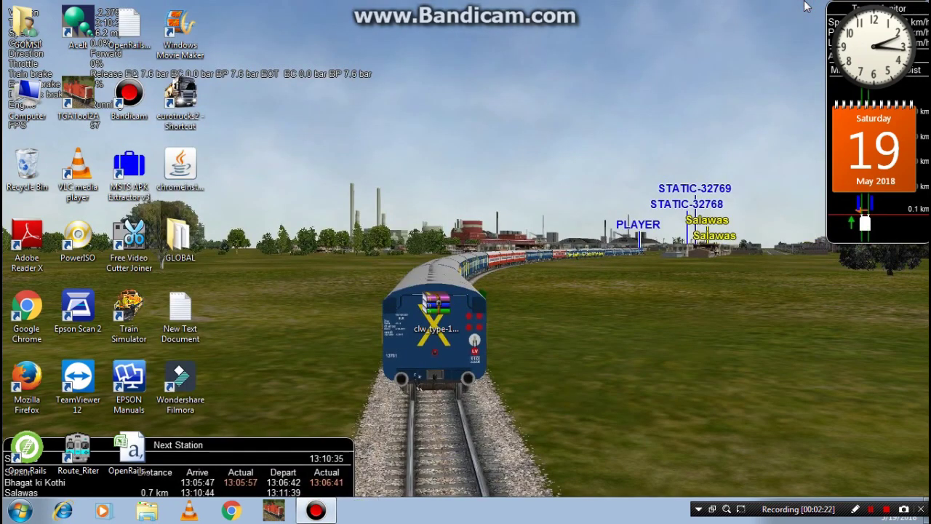